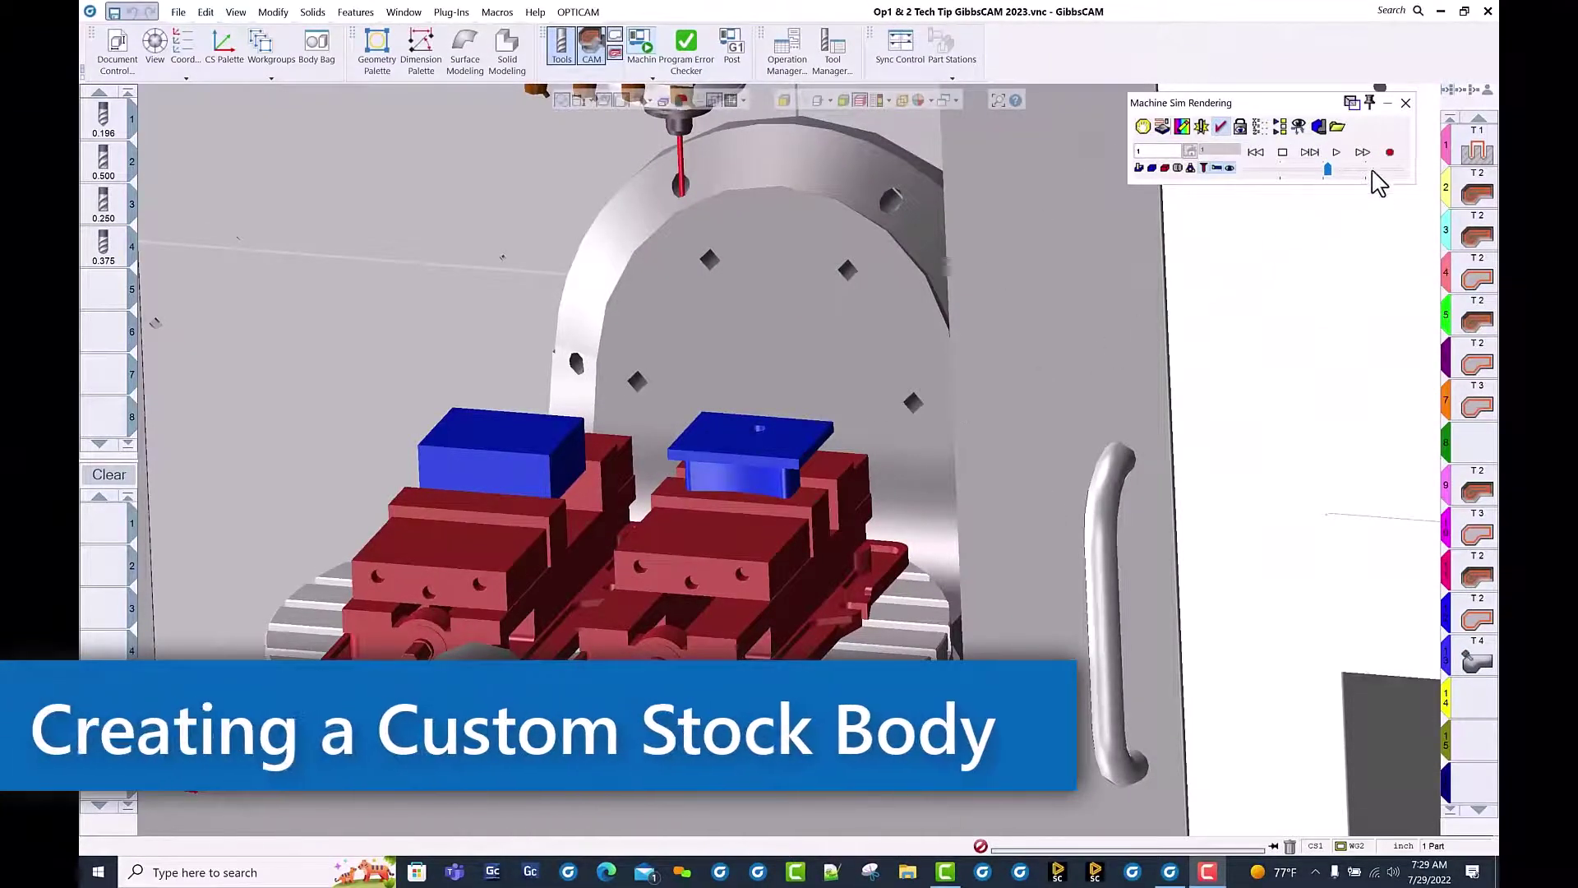
# Run the Op 1 machine simulation, then zoom and orbit to inspect the cut part
pyautogui.click(1336, 152)
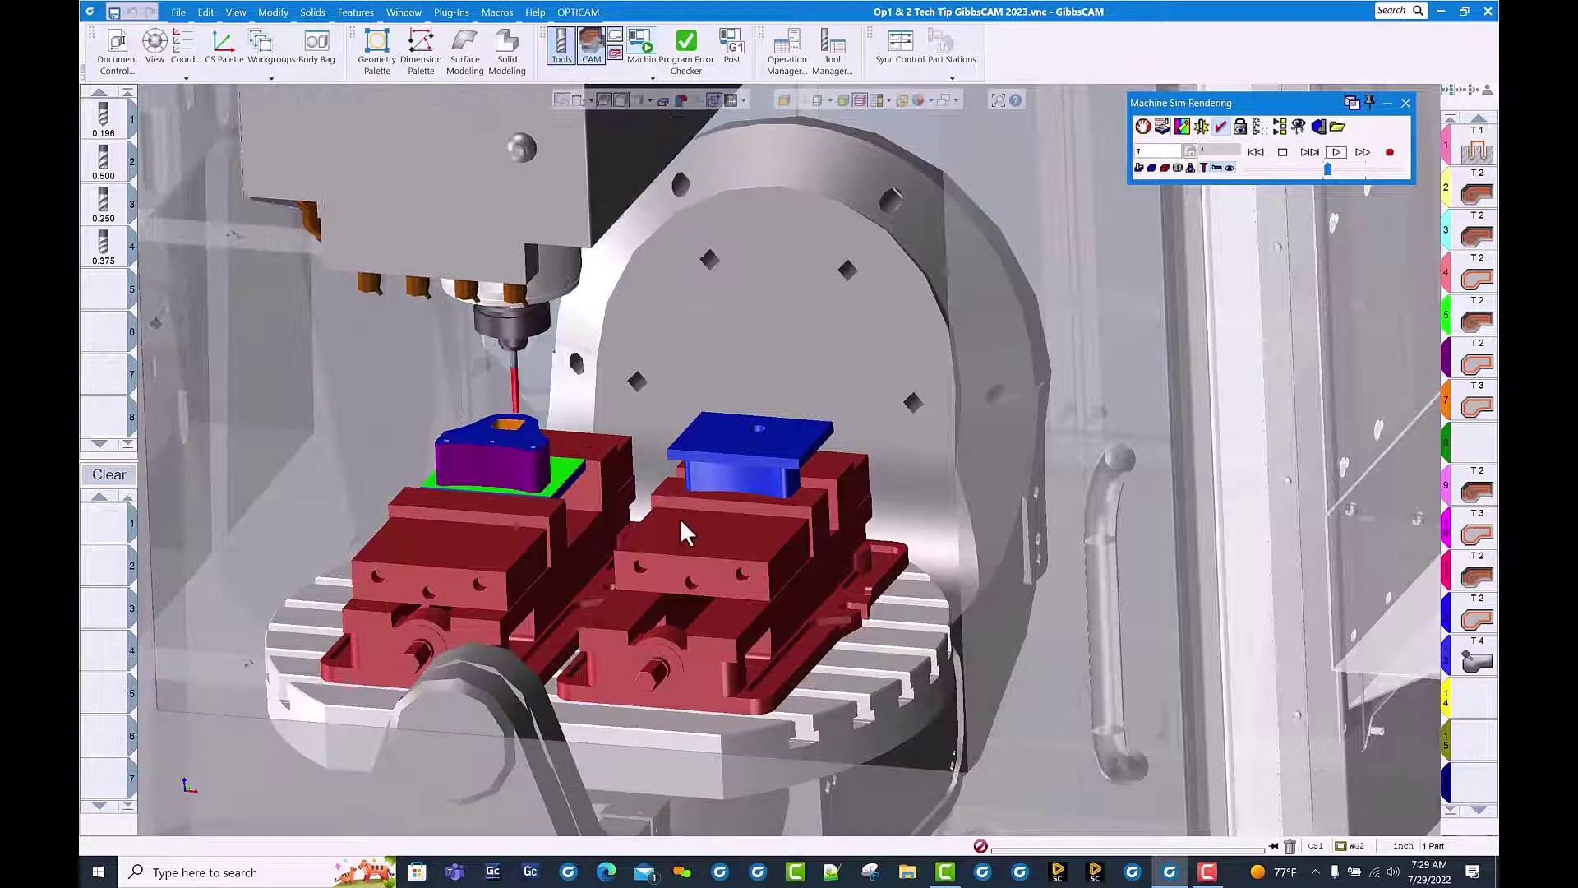
pyautogui.scroll(2, 534, 453)
pyautogui.scroll(2, 539, 497)
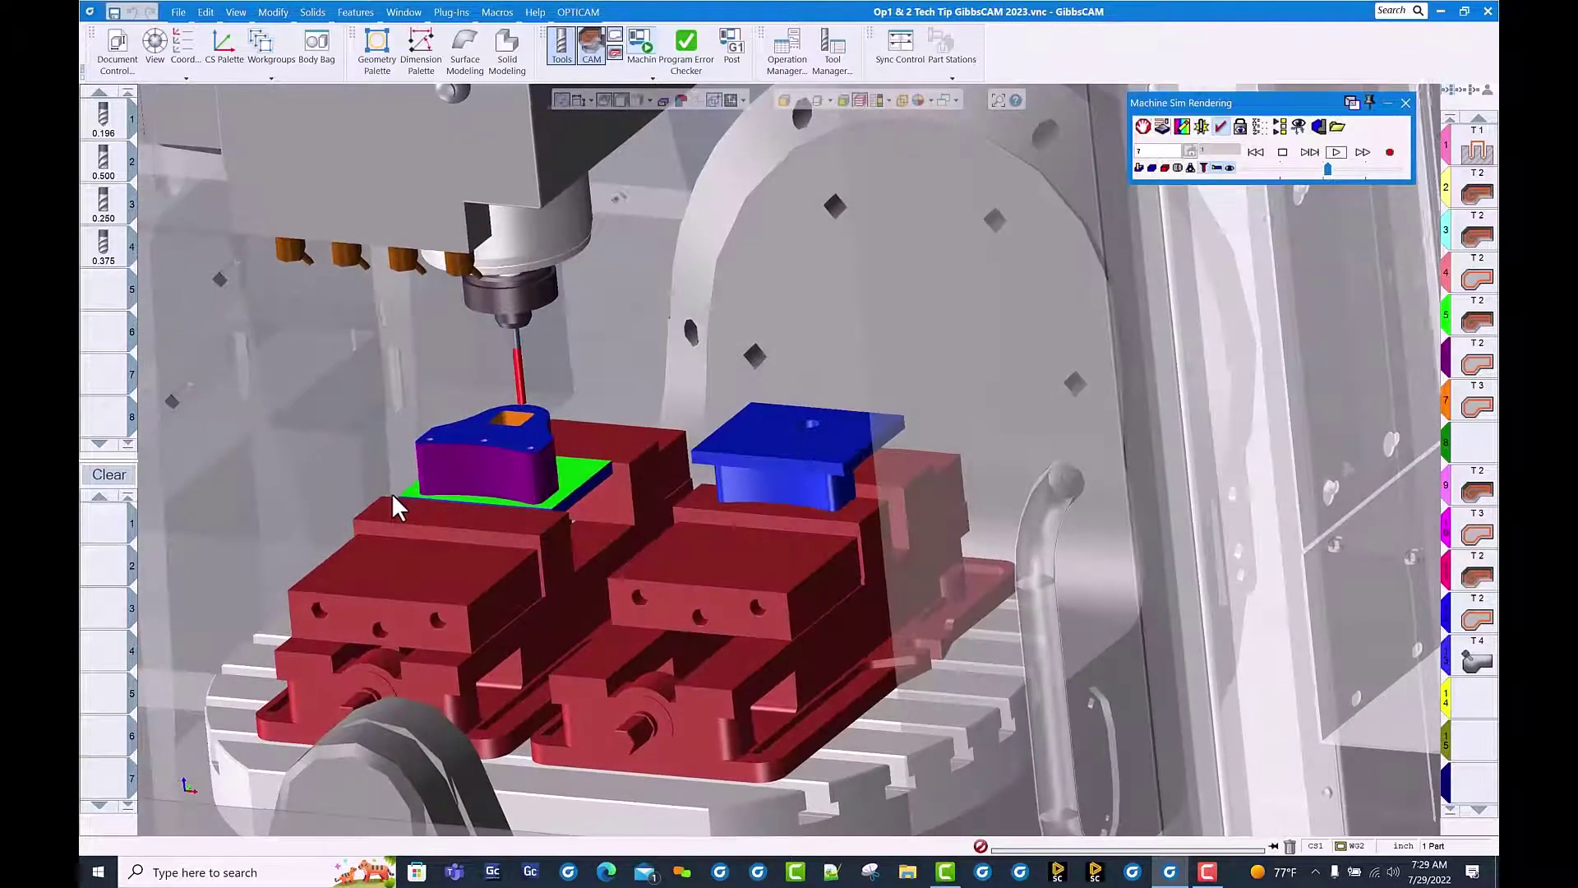
pyautogui.scroll(4, 650, 534)
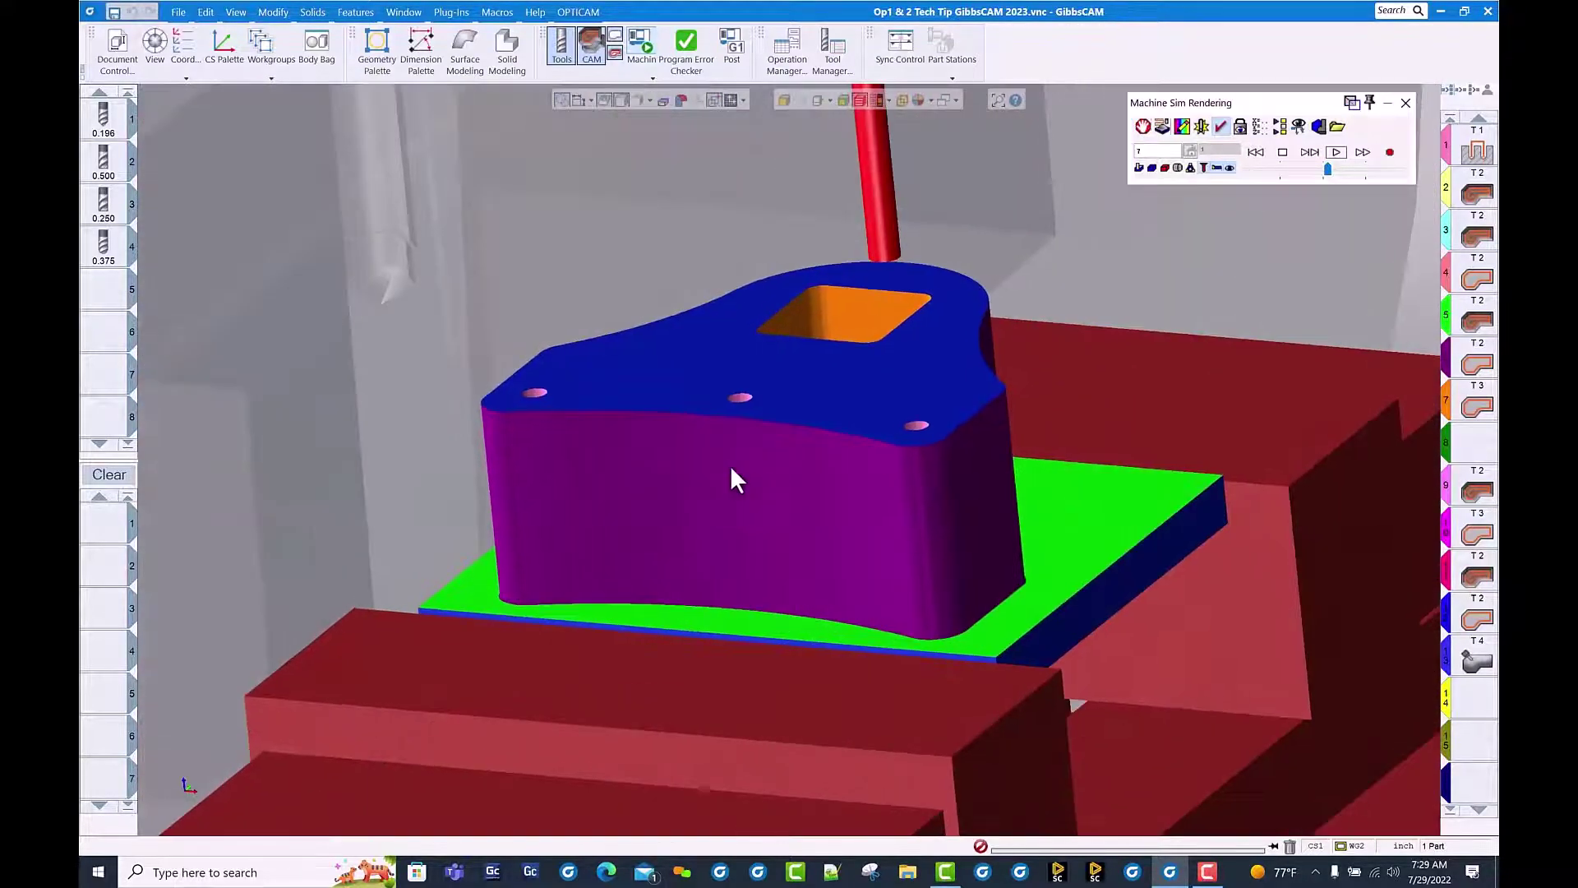
pyautogui.scroll(-4, 740, 510)
pyautogui.moveTo(715, 497); pyautogui.dragTo(1290, 481, button='middle')
pyautogui.scroll(5, 1200, 497)
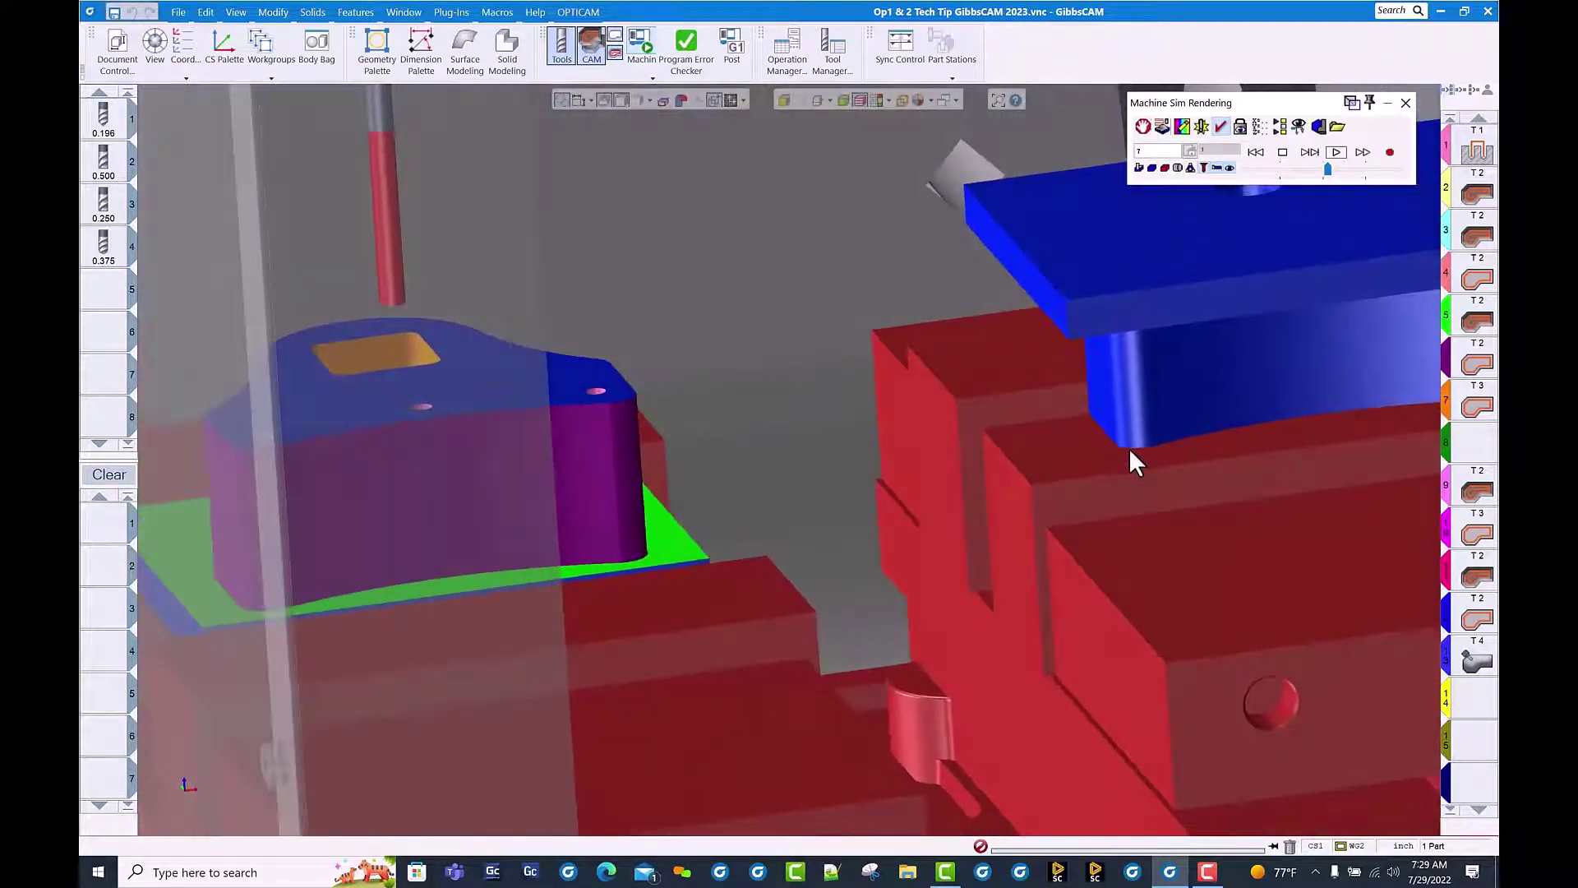
pyautogui.moveTo(1134, 458); pyautogui.dragTo(690, 565, button='middle')
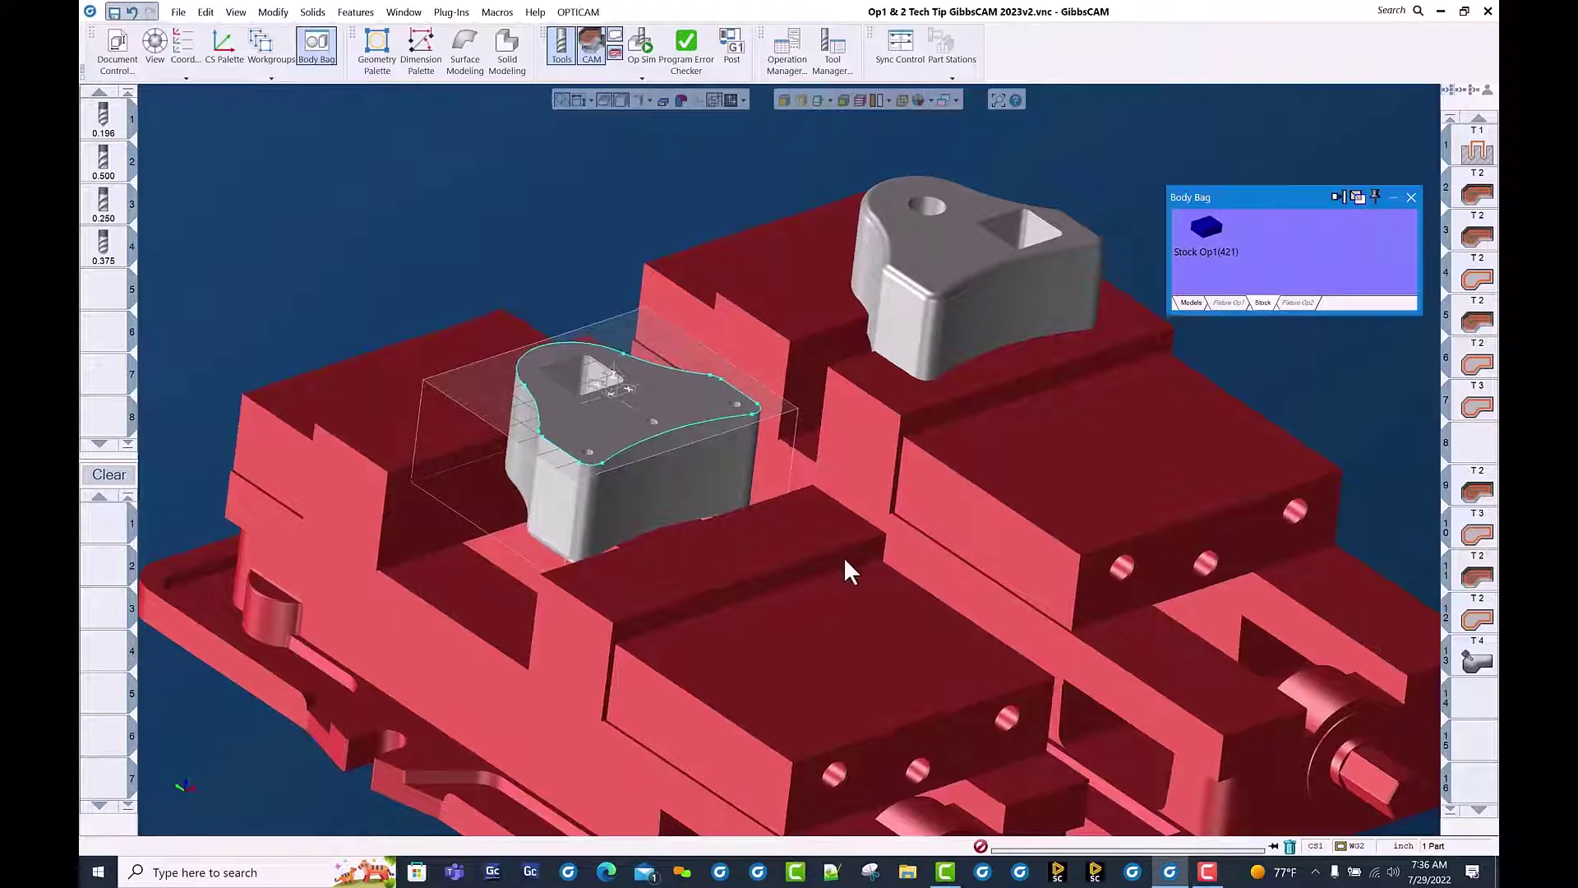
# Restore Stock Op1 from the Body Bag into the scene
pyautogui.moveTo(849, 564); pyautogui.dragTo(822, 273, button='middle')
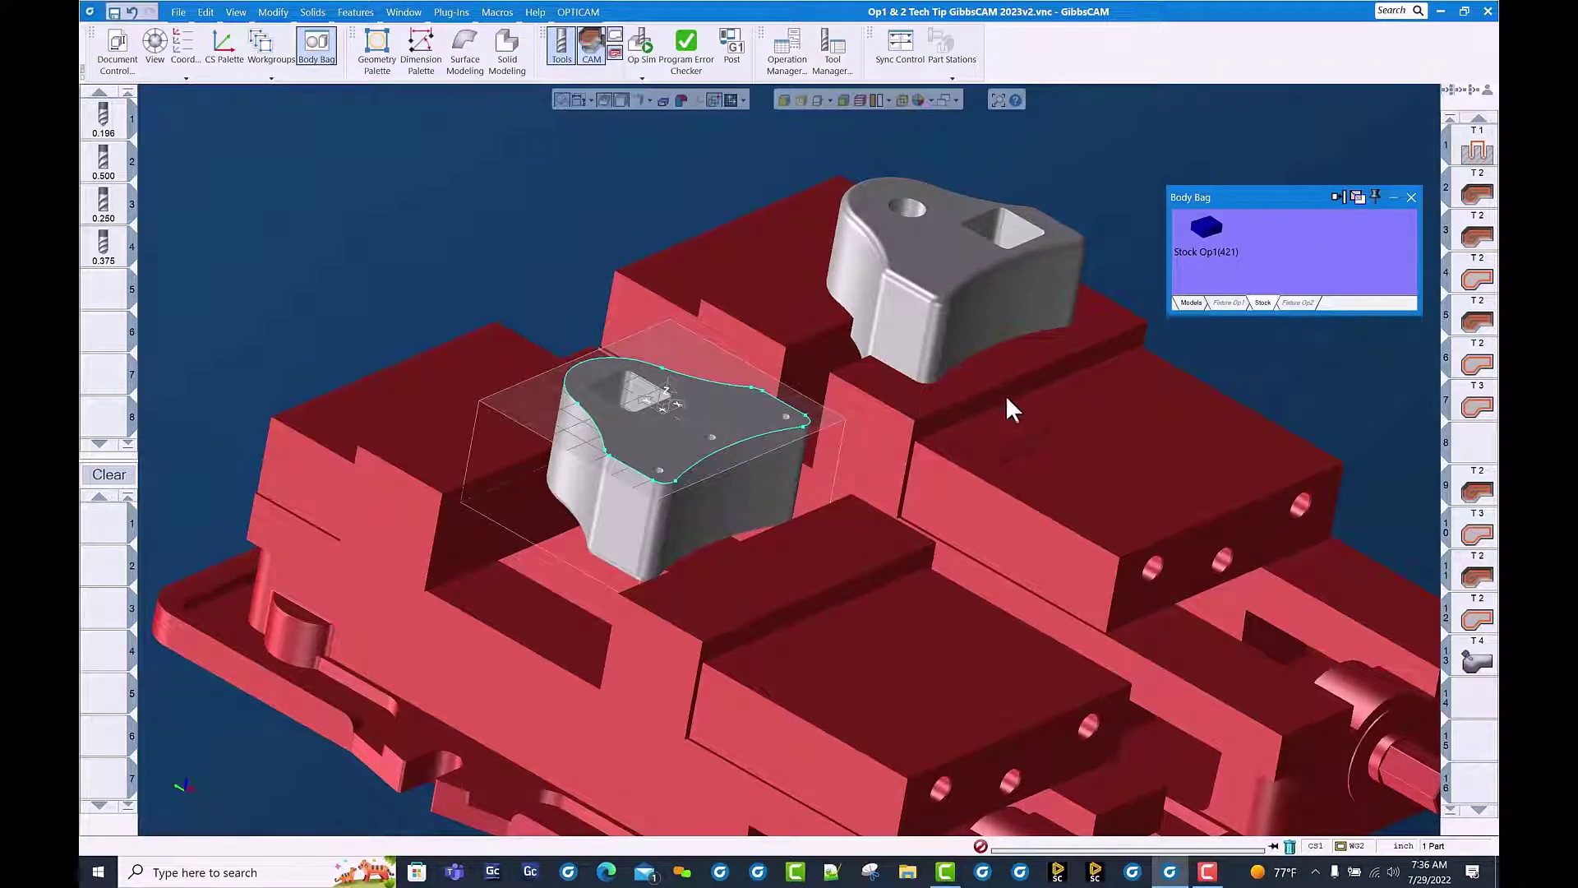
pyautogui.doubleClick(1208, 230)
pyautogui.click(459, 262)
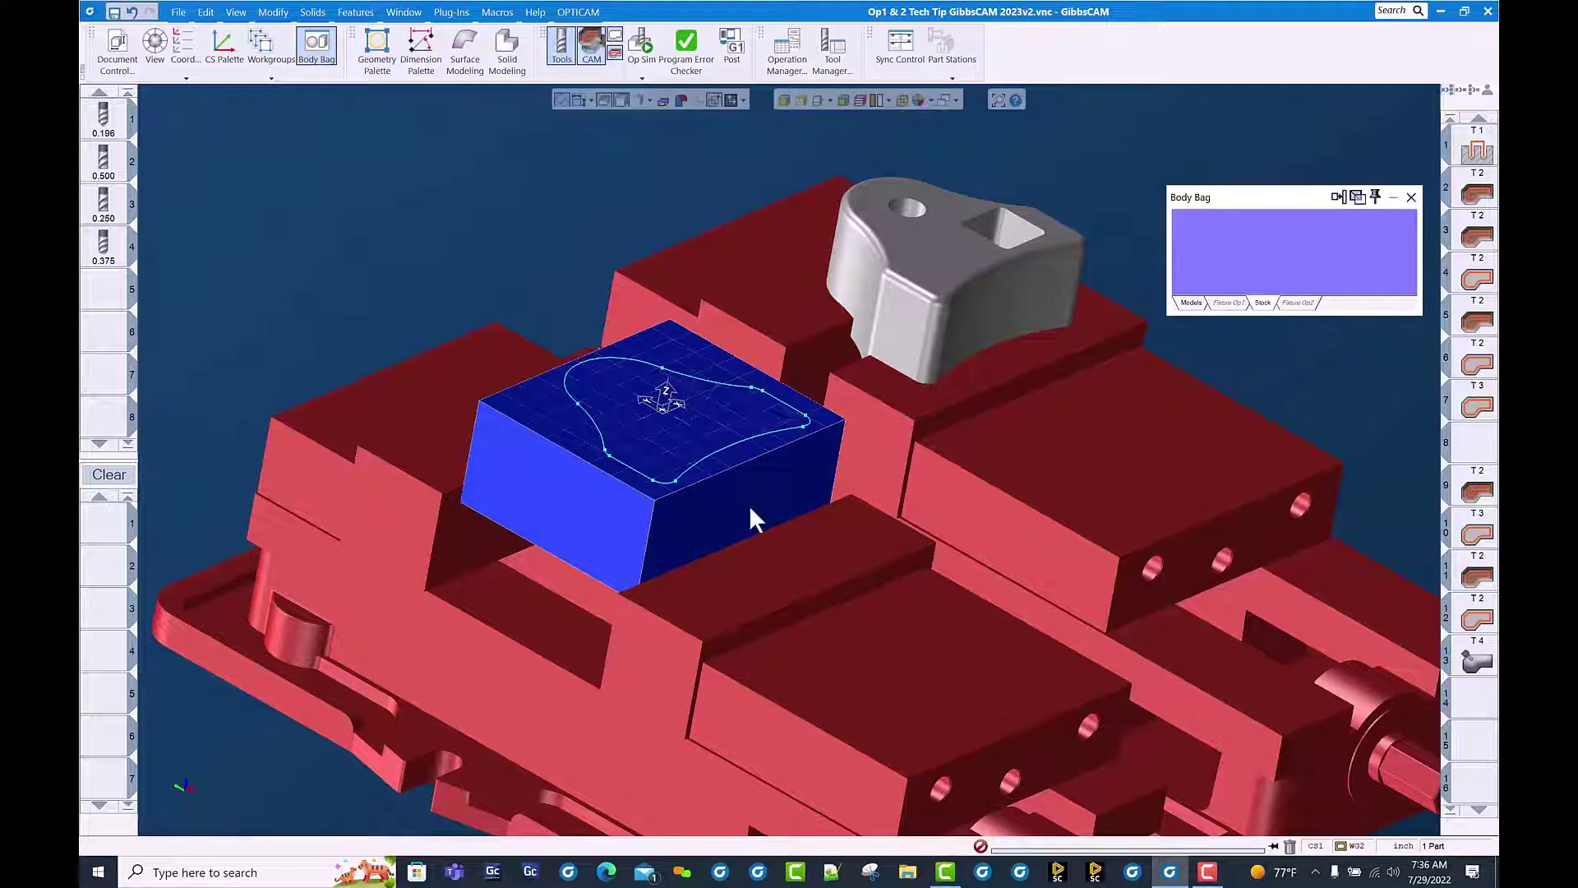
# Bag the vise jaws, bases, middle block and blue stock as Op2 soft jaws
pyautogui.click(812, 630)
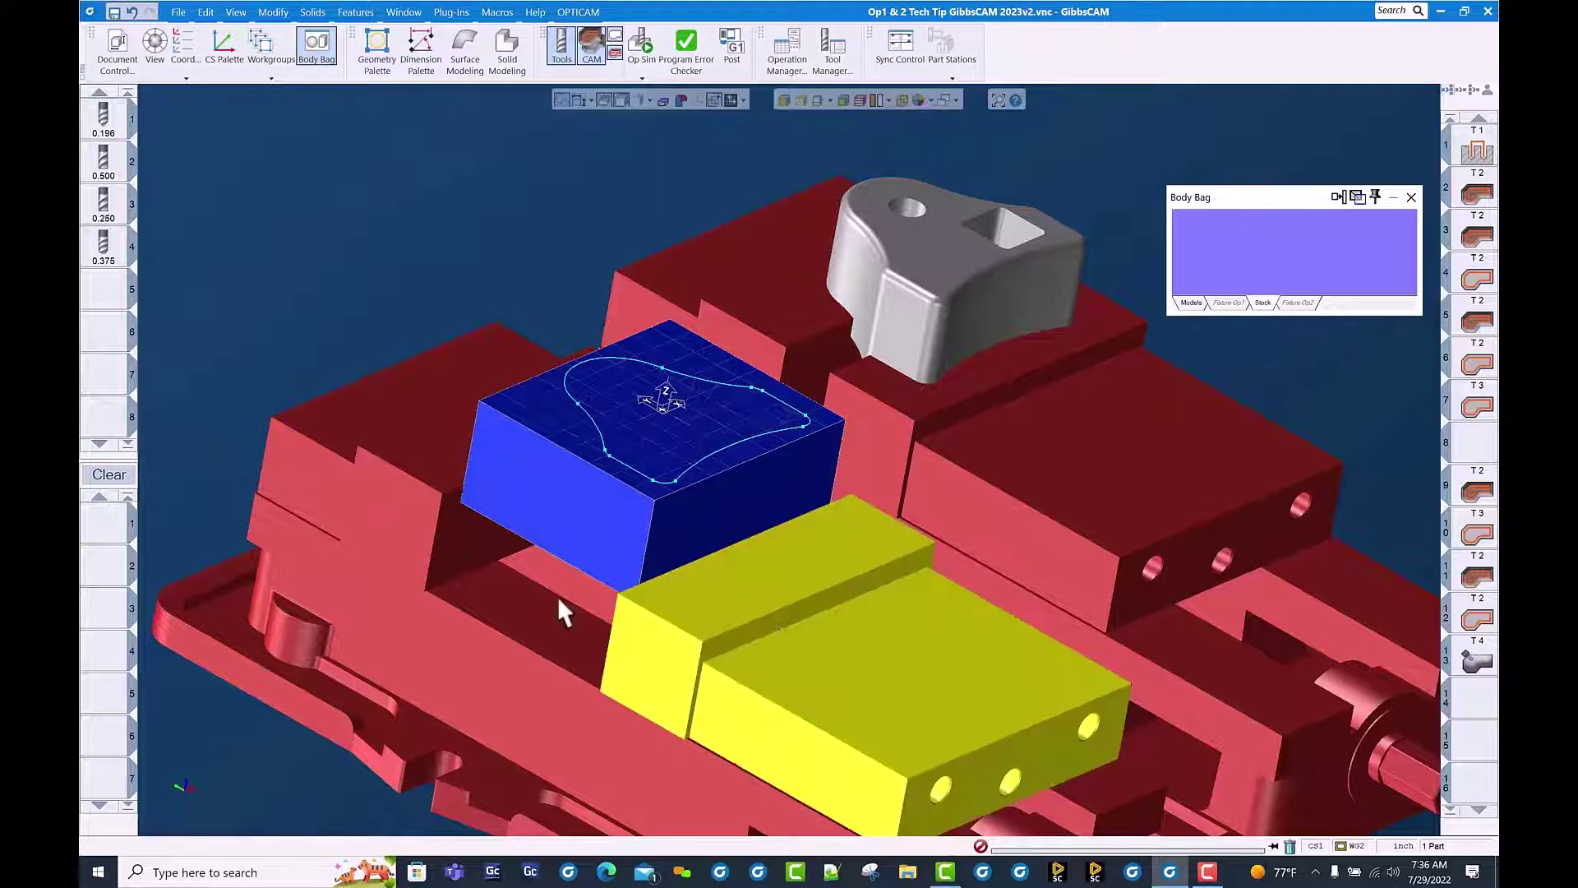
pyautogui.keyDown('shift'); pyautogui.click(460, 587); pyautogui.keyUp('shift')
pyautogui.keyDown('shift'); pyautogui.click(524, 516); pyautogui.keyUp('shift')
pyautogui.keyDown('shift'); pyautogui.click(731, 351); pyautogui.keyUp('shift')
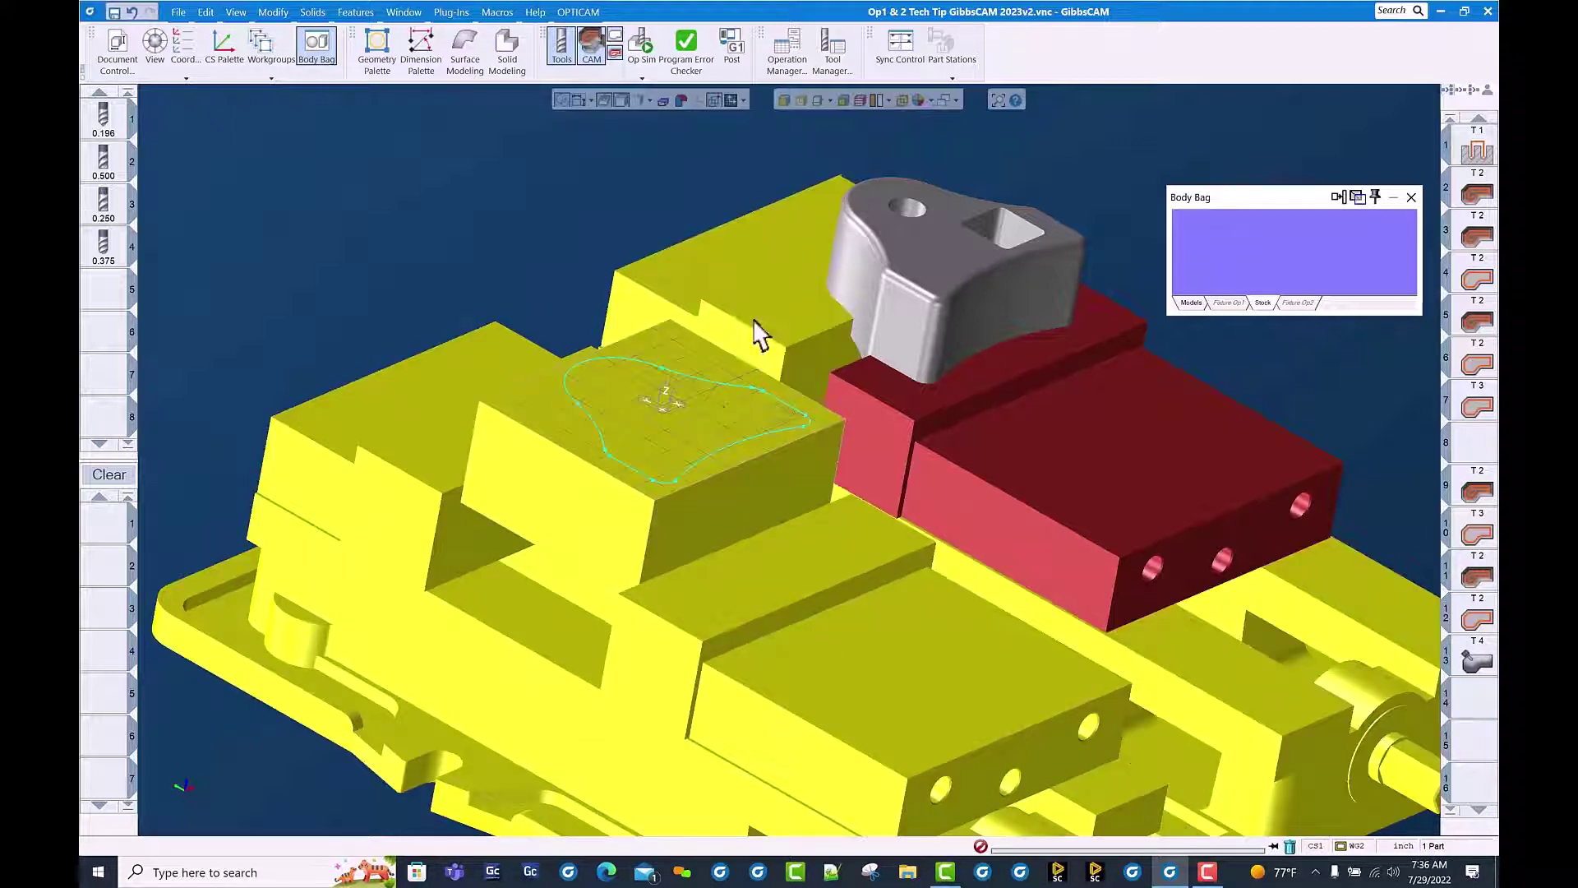
pyautogui.keyDown('shift'); pyautogui.click(997, 496); pyautogui.keyUp('shift')
pyautogui.rightClick(1004, 508)
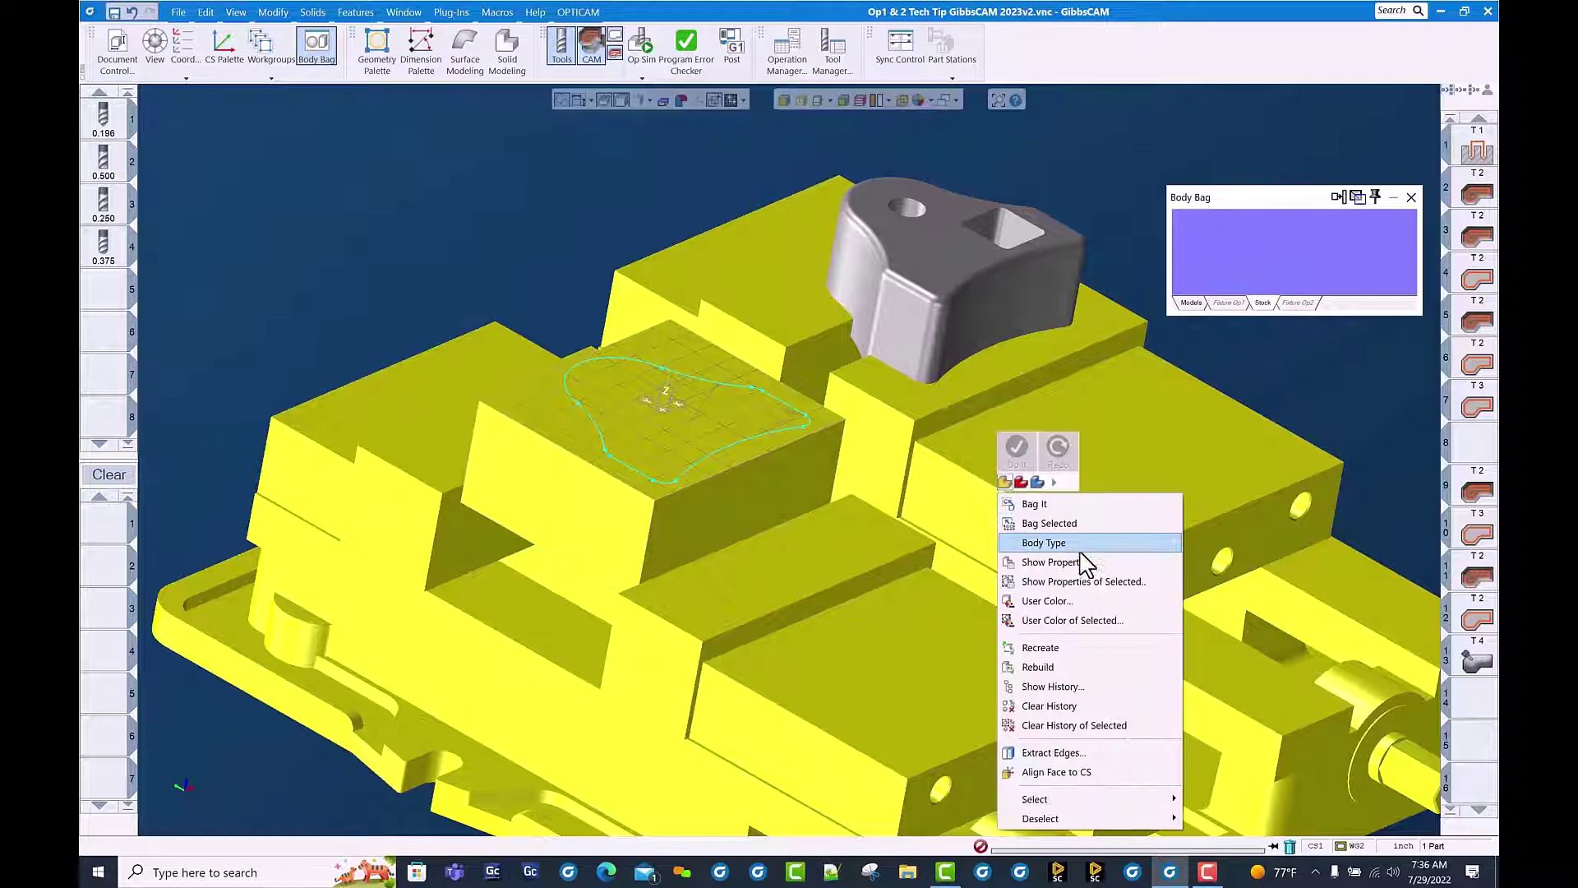
pyautogui.click(1093, 524)
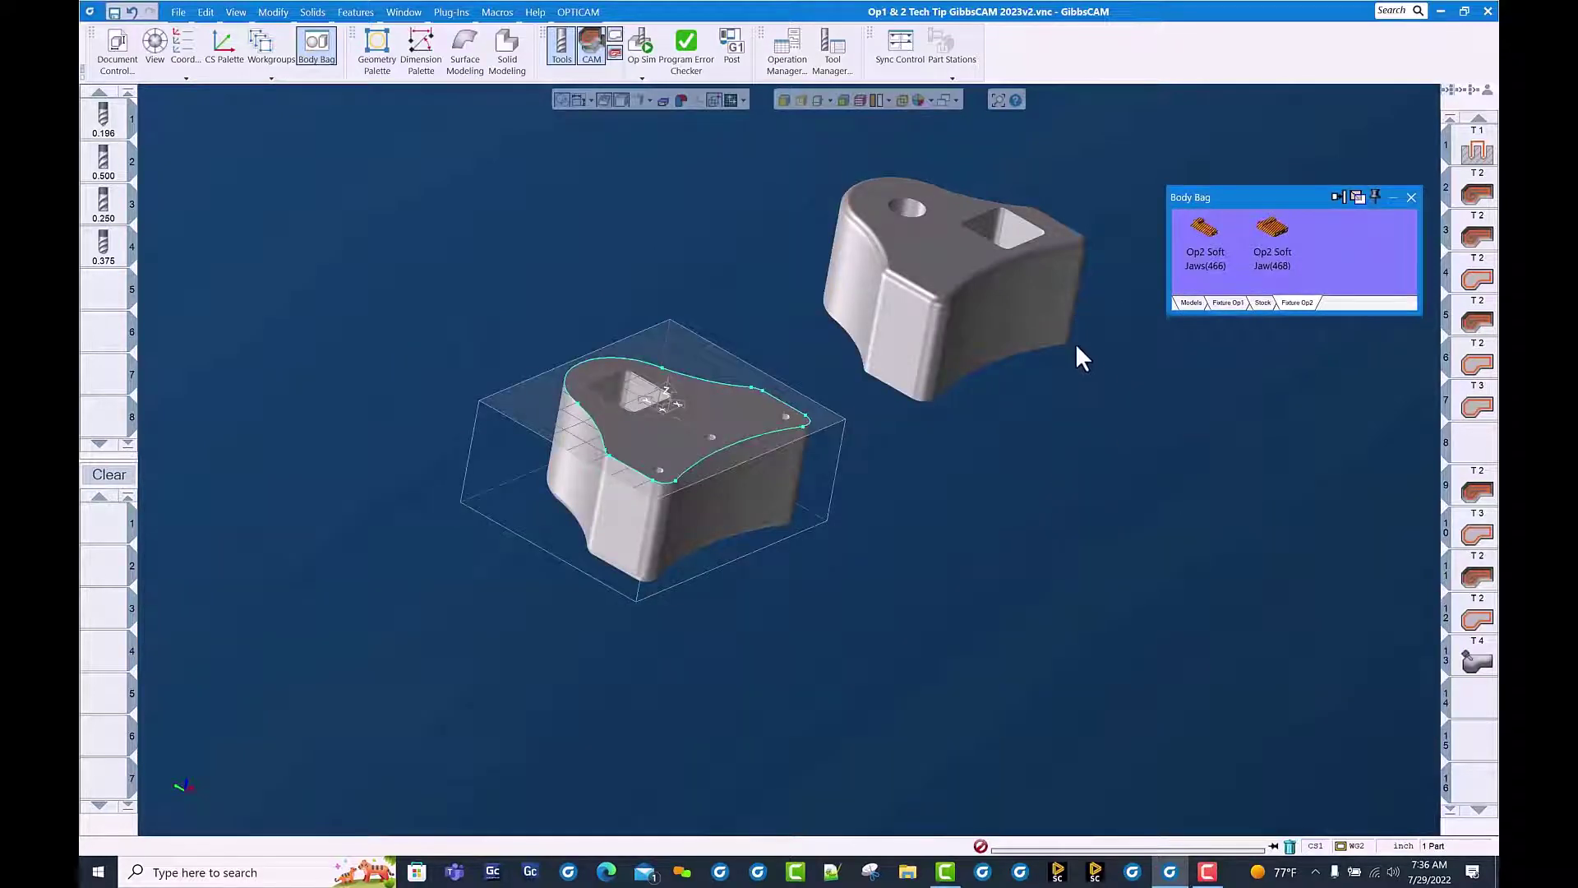
# Run the Op Sim and create a facet body from the simulated Op 1 cut part
pyautogui.click(641, 49)
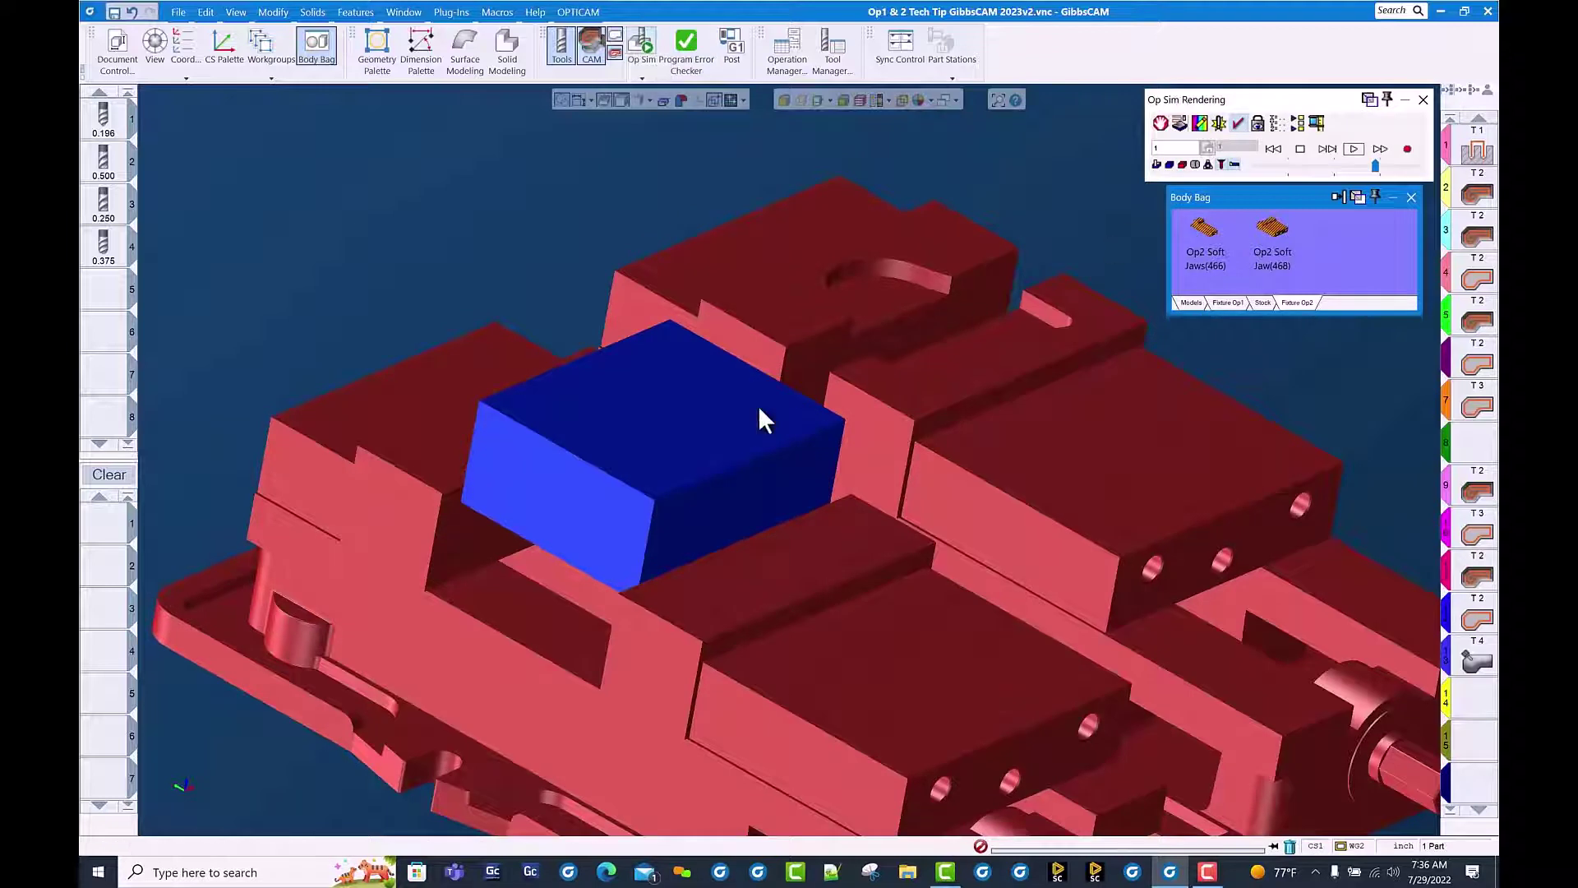
pyautogui.click(1356, 150)
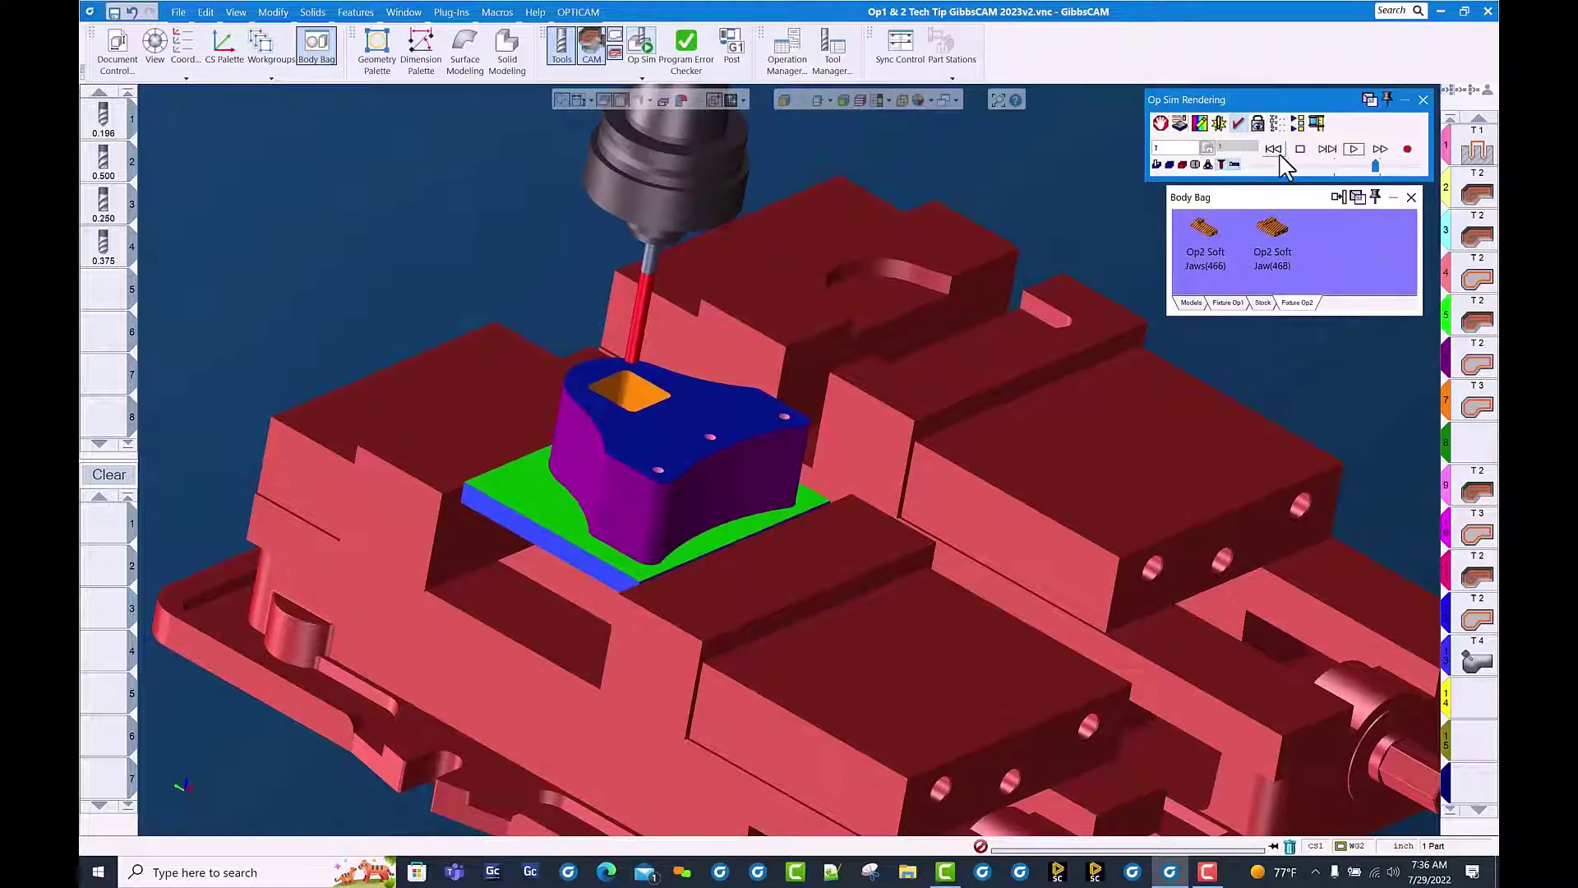
pyautogui.rightClick(1300, 93)
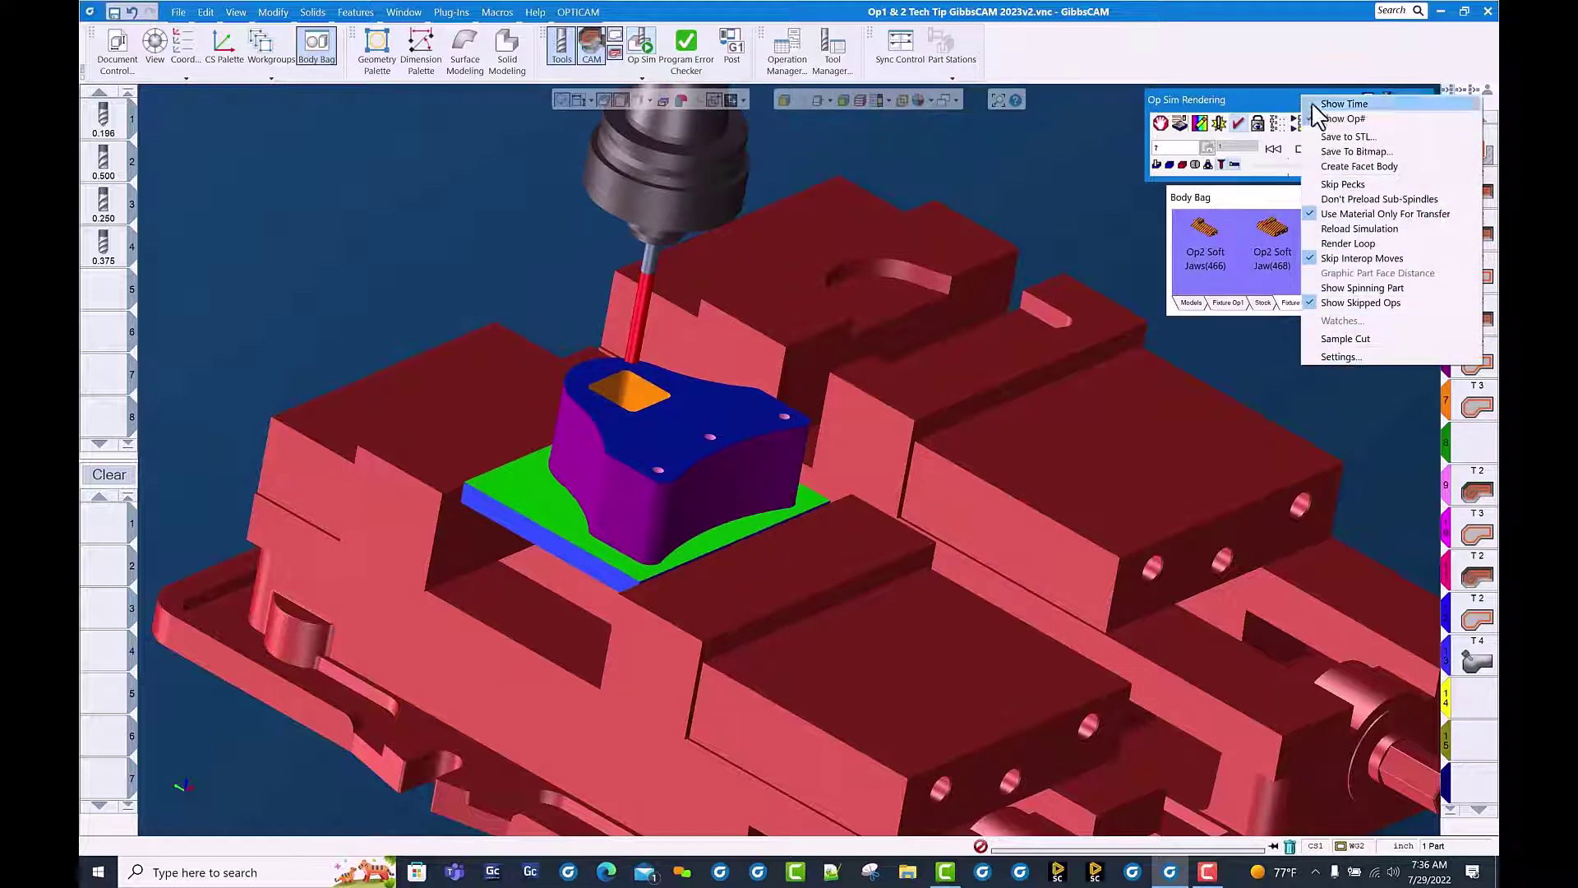
pyautogui.click(1405, 170)
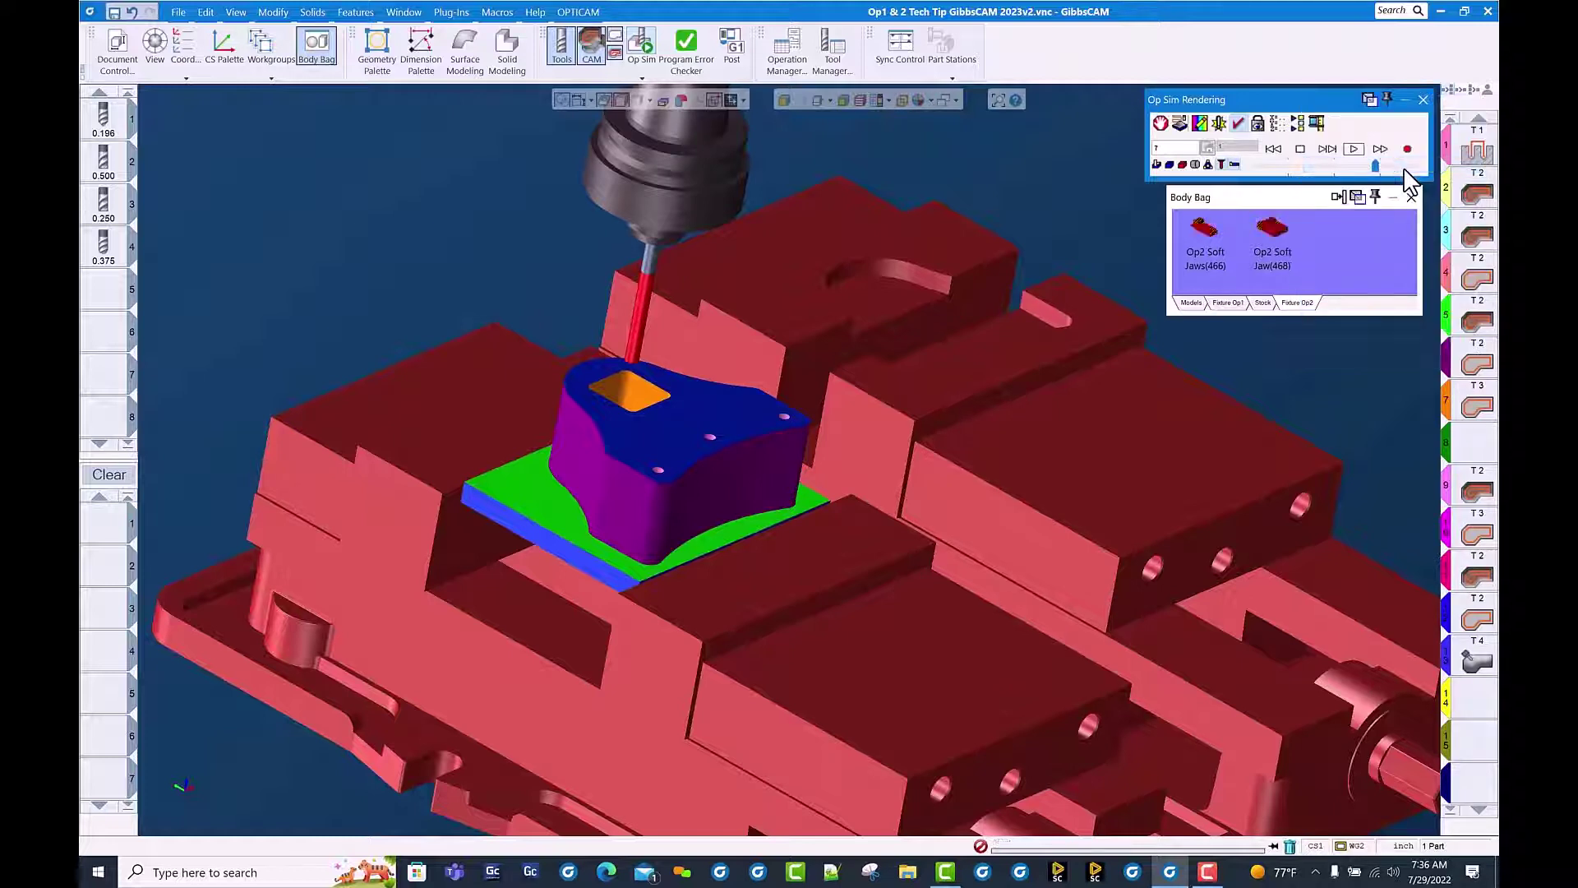
pyautogui.click(1422, 101)
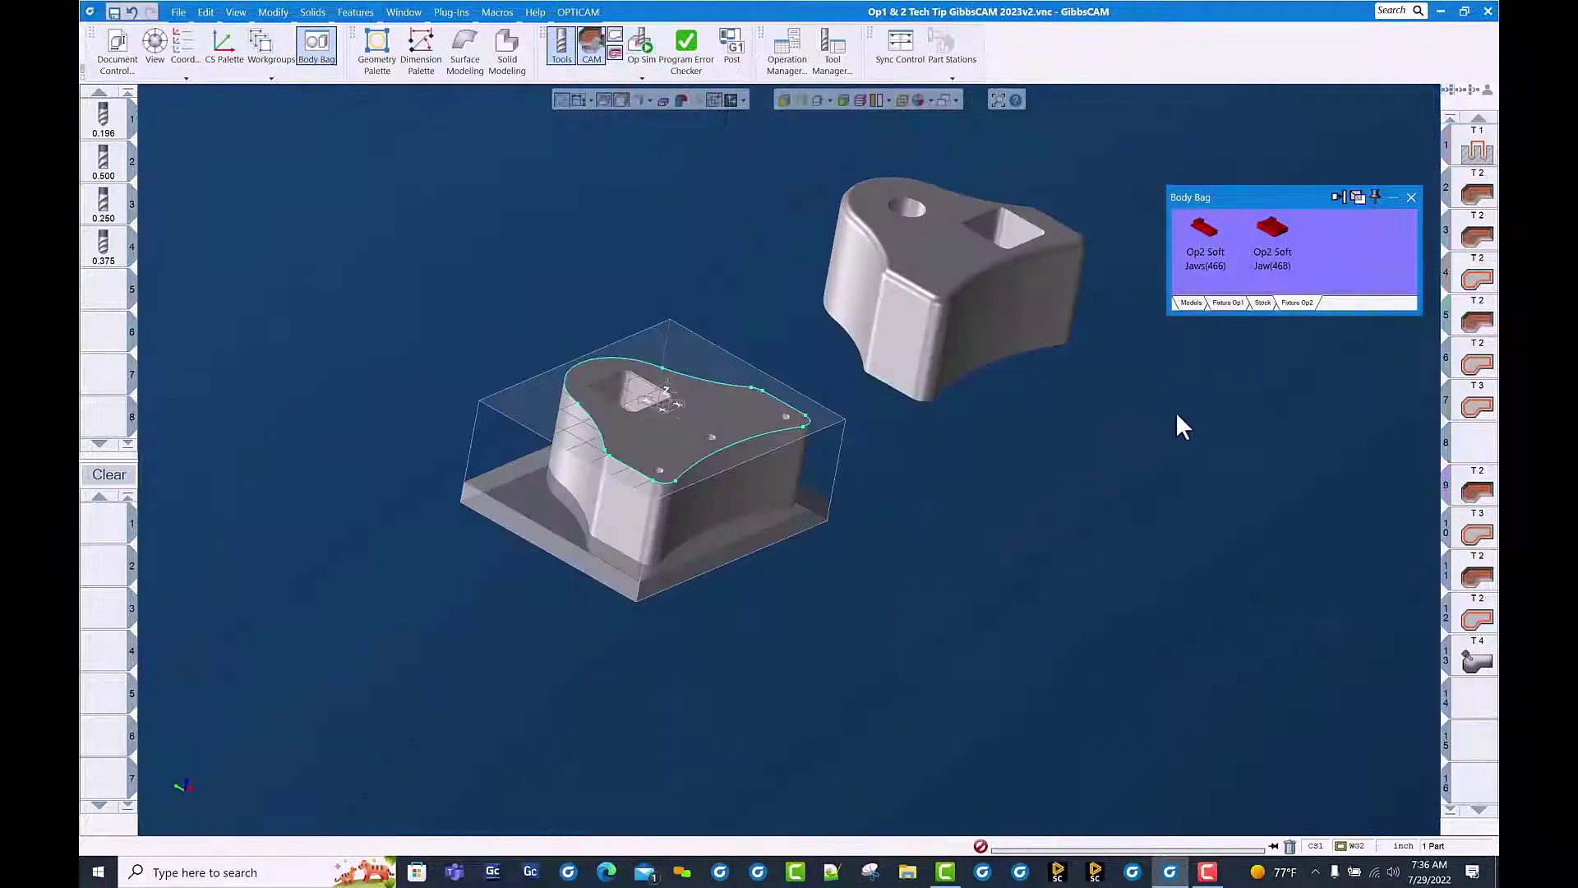
# Bag the facet body into the Stock list, rename it 'OP2 Stock' and make it Stock type
pyautogui.click(528, 505)
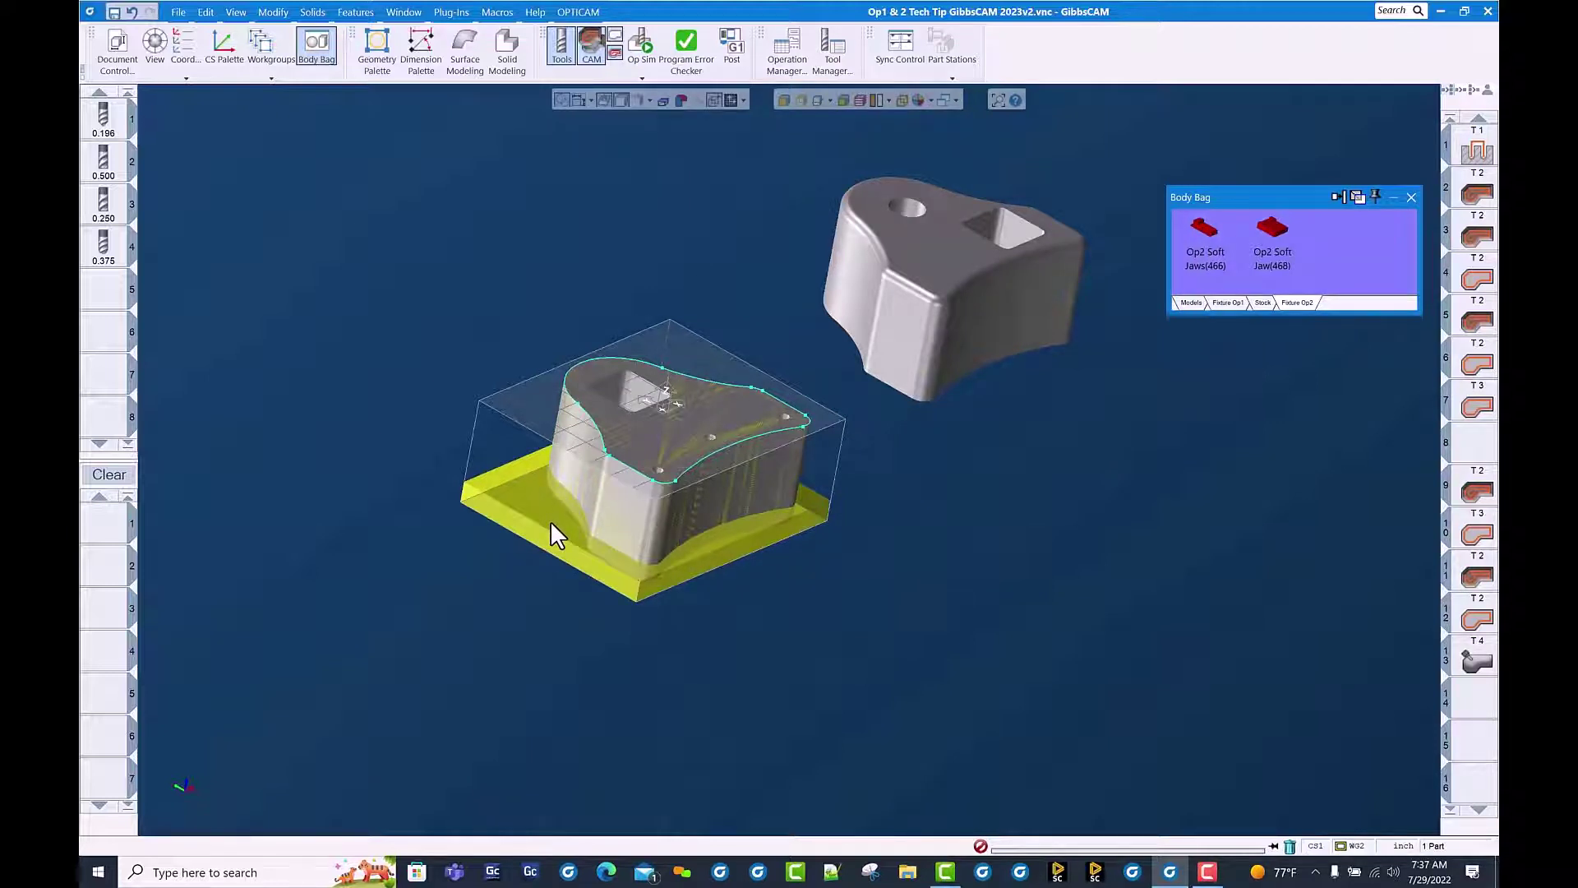
pyautogui.click(1262, 303)
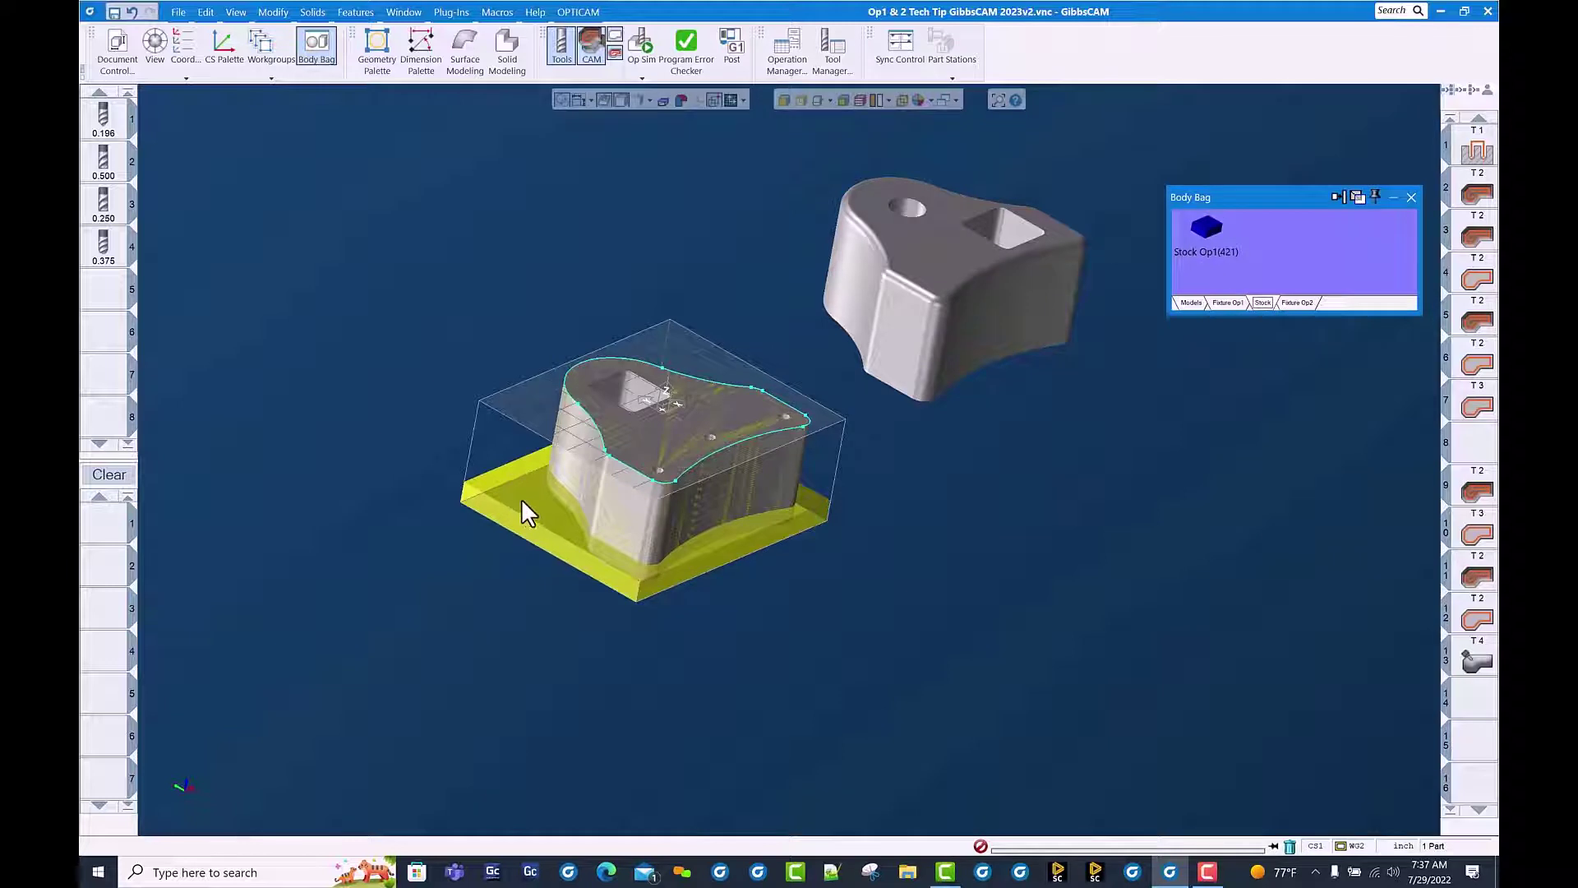
pyautogui.press('Delete')
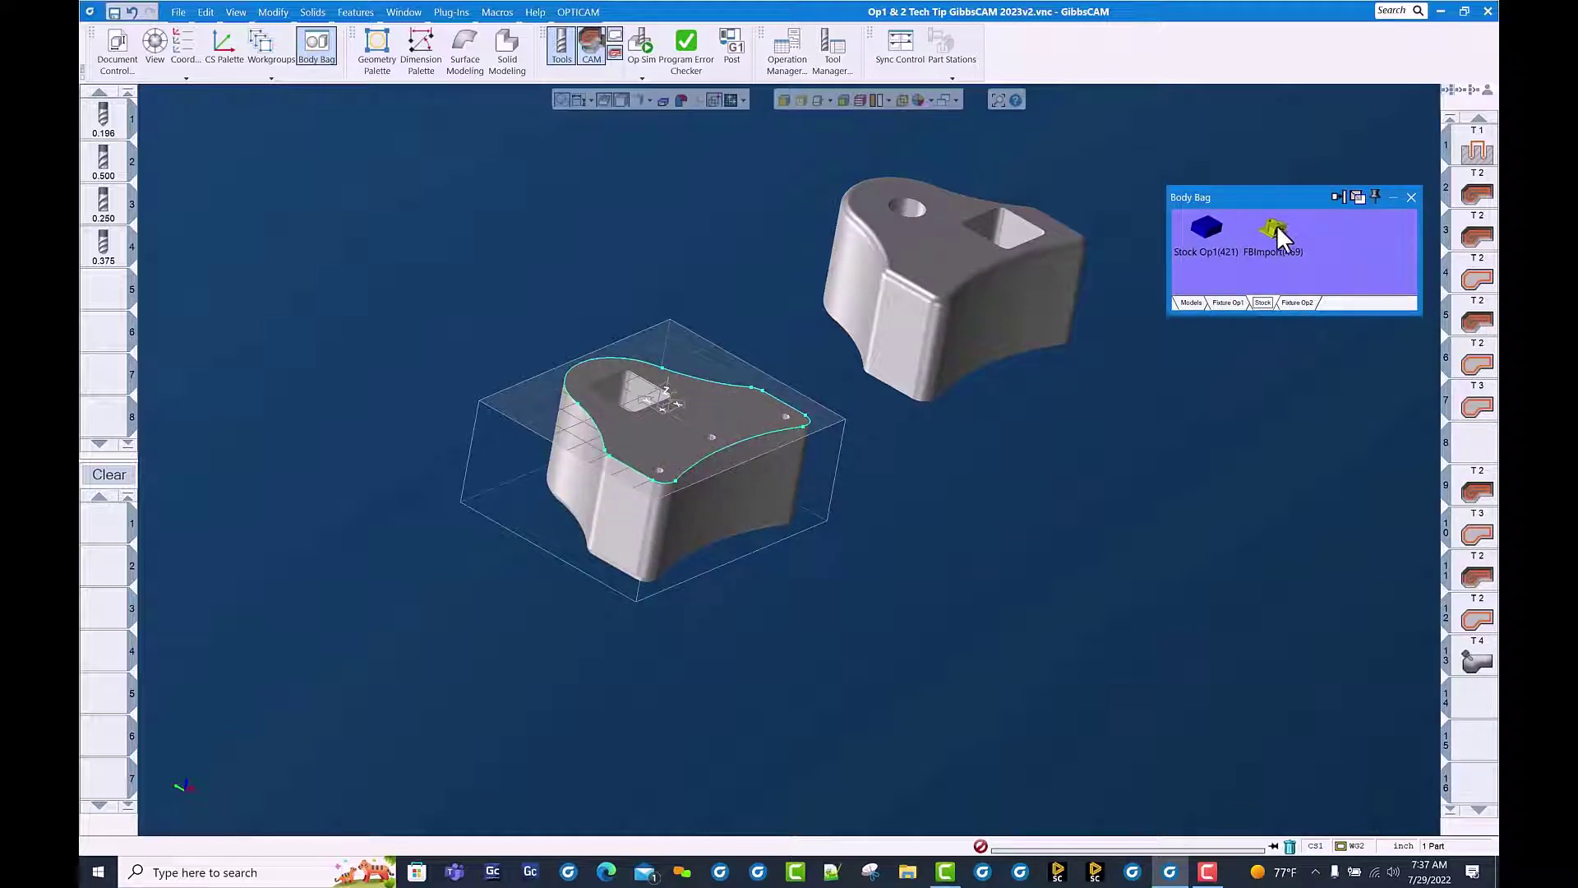
pyautogui.rightClick(1276, 227)
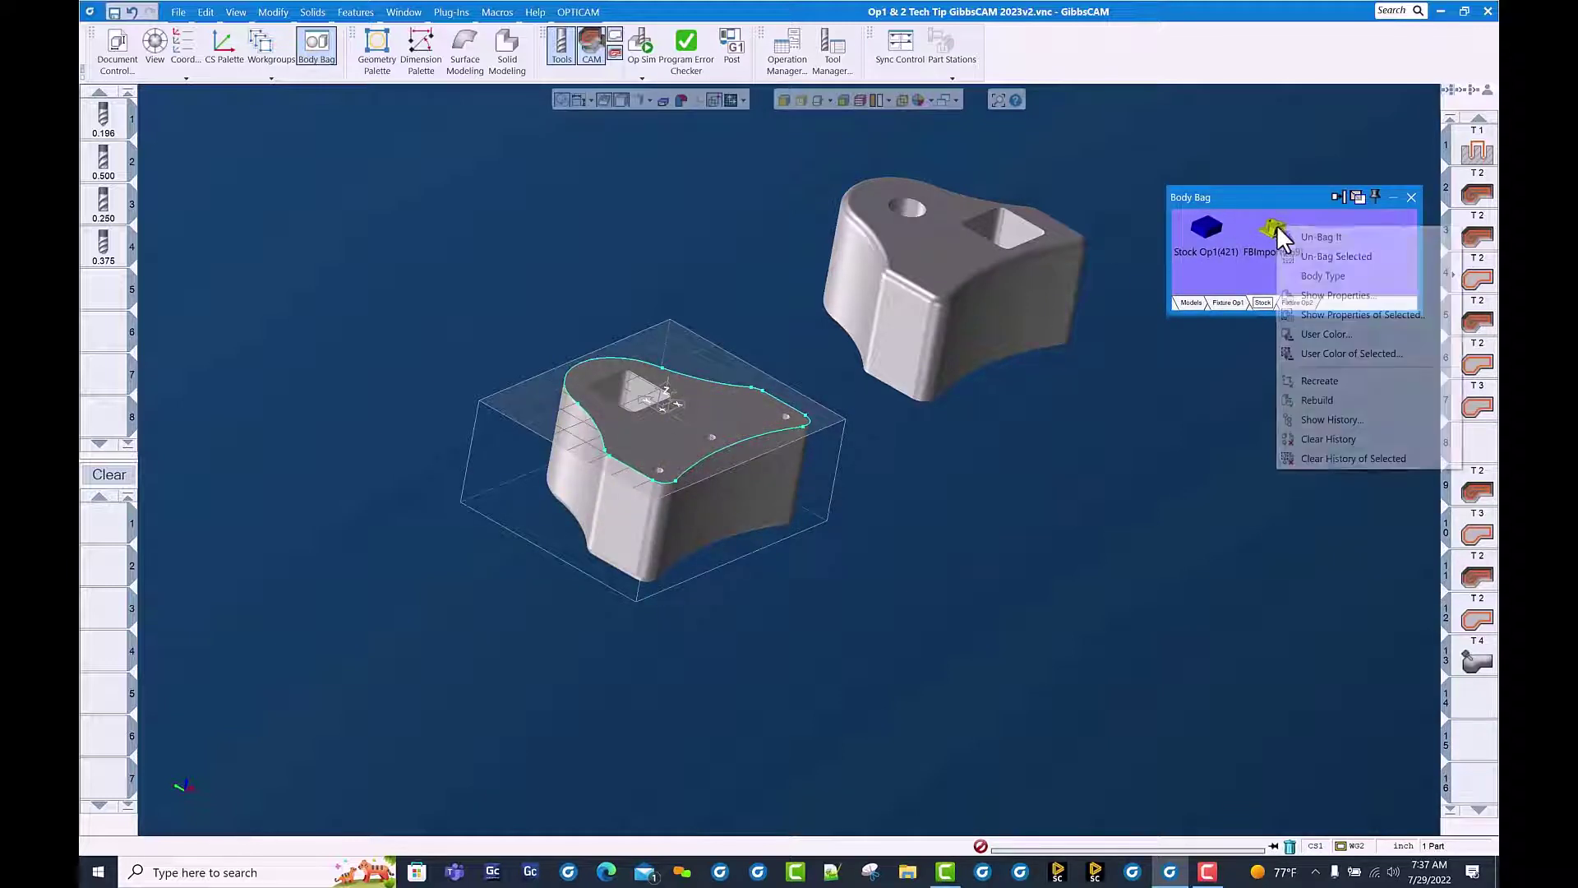
pyautogui.click(1338, 296)
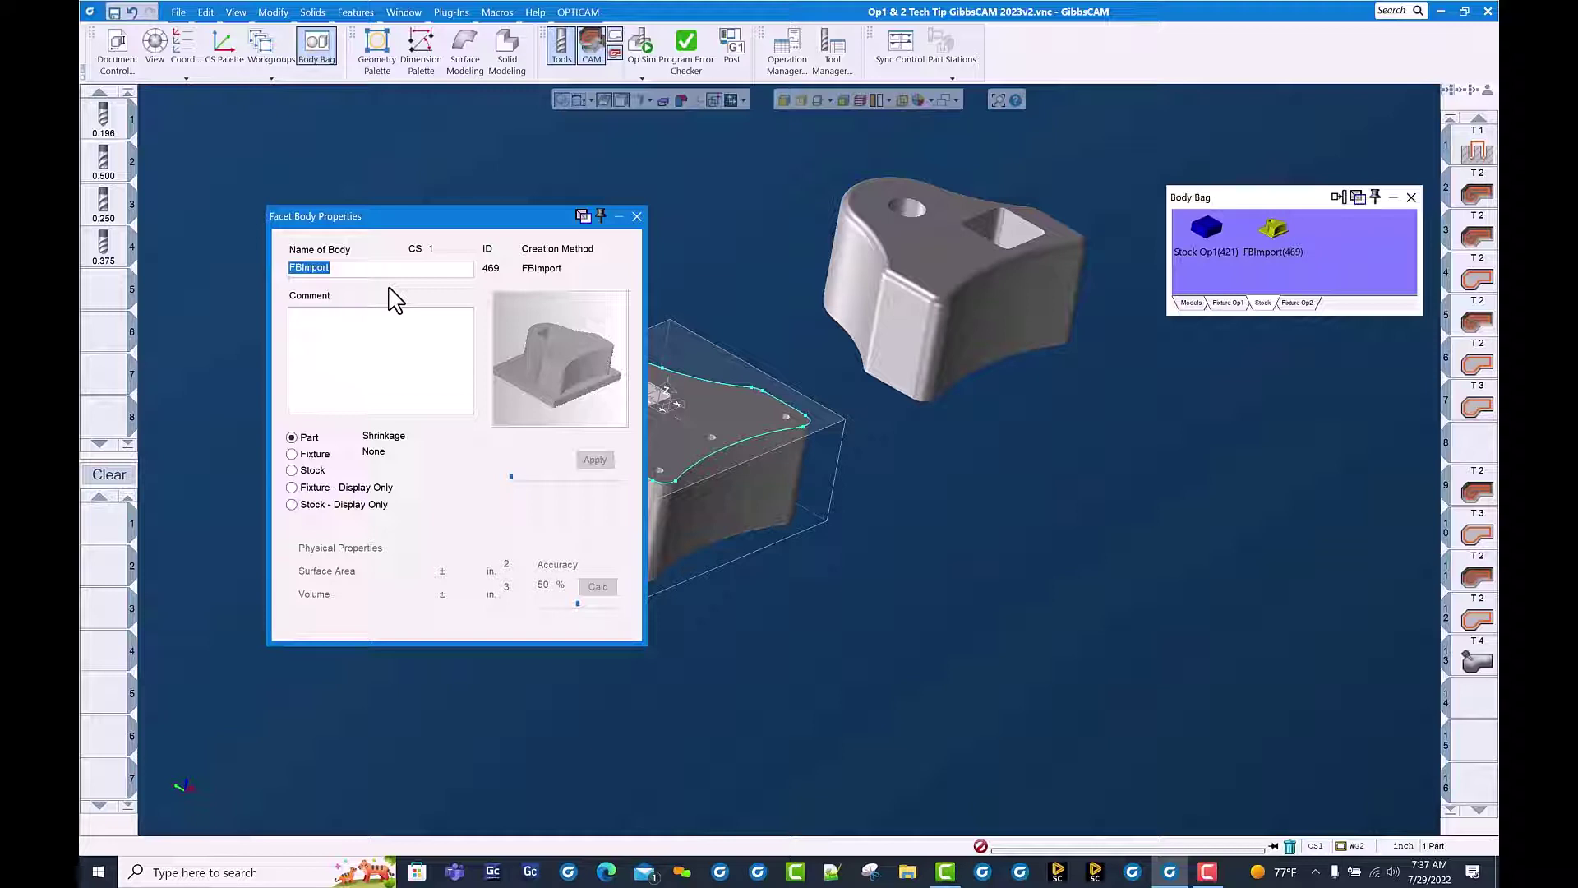
pyautogui.write('OP2 Stock')
pyautogui.click(312, 471)
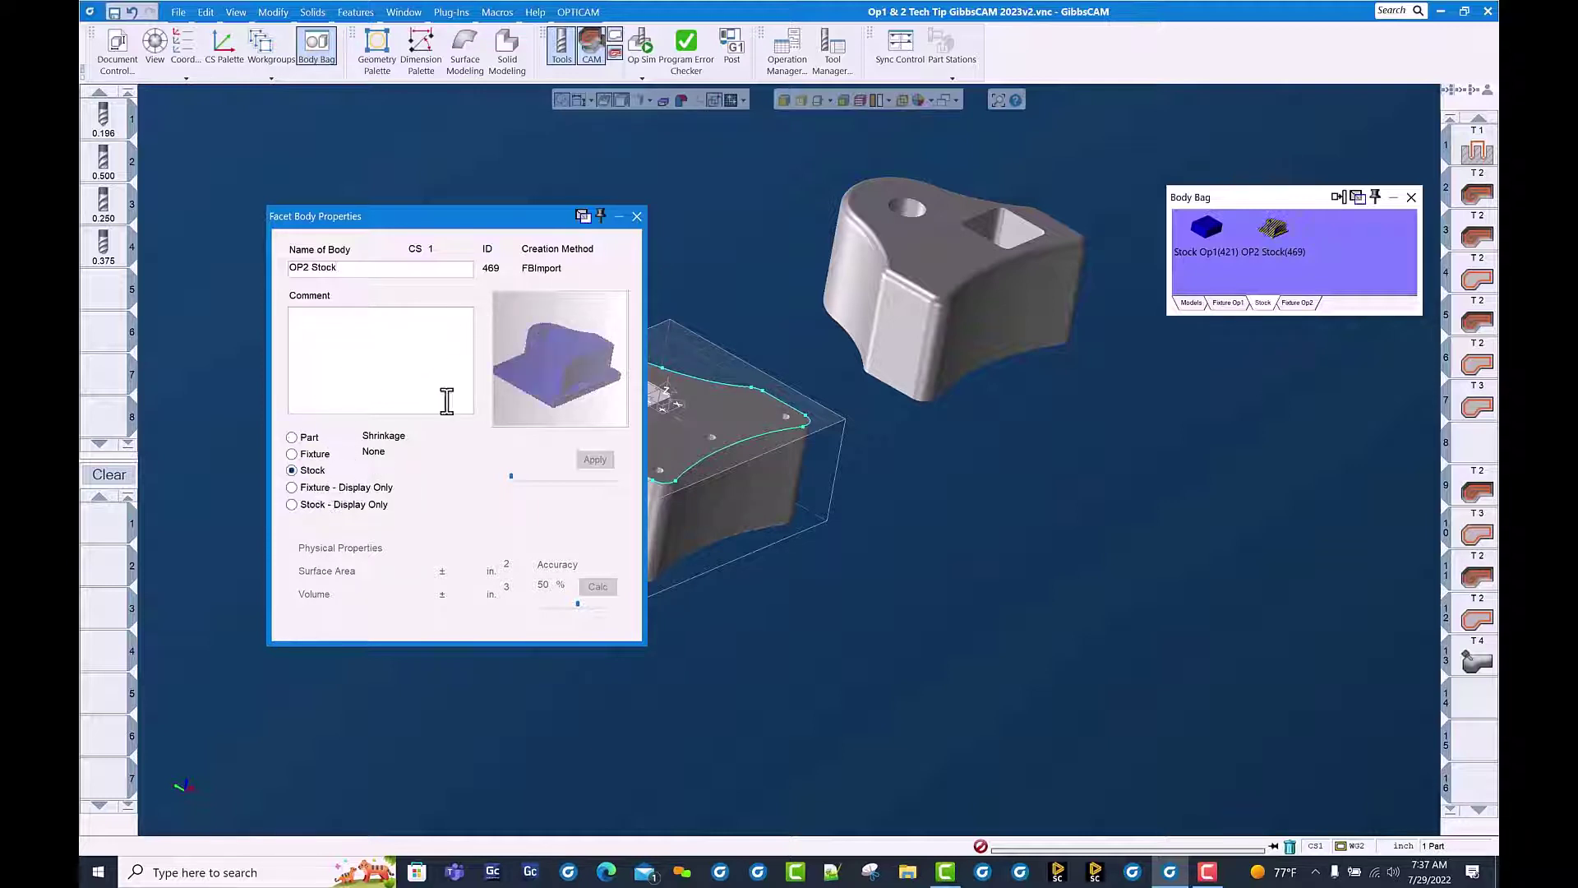
# Bag the grey solid part model and bring OP2 Stock back out of the Body Bag
pyautogui.click(636, 217)
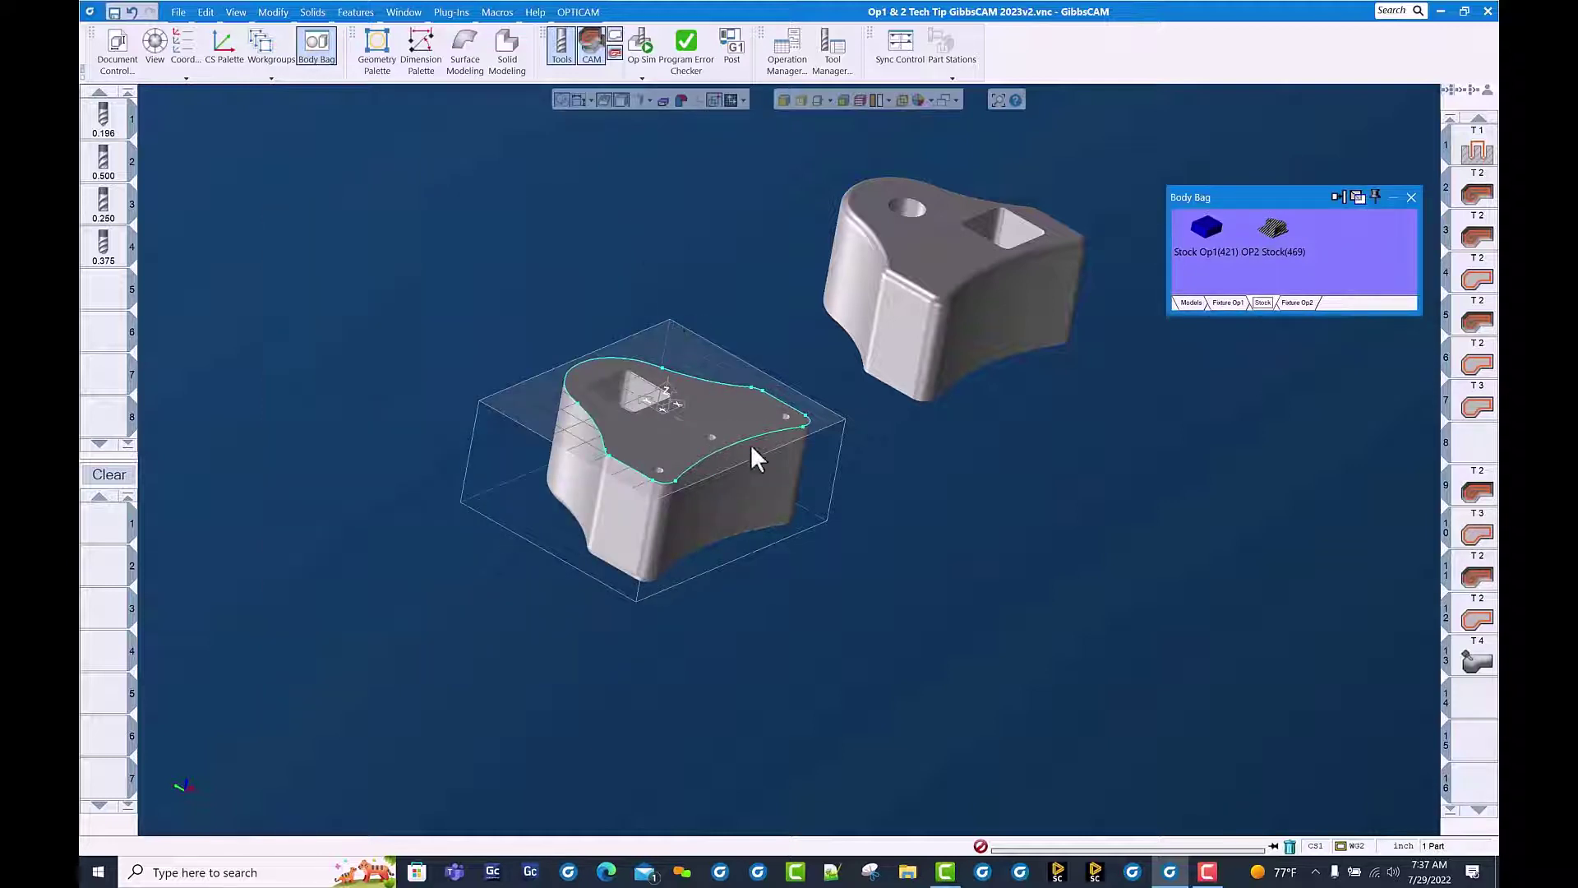
pyautogui.click(720, 416)
pyautogui.moveTo(720, 417); pyautogui.dragTo(1366, 240)
pyautogui.click(1264, 303)
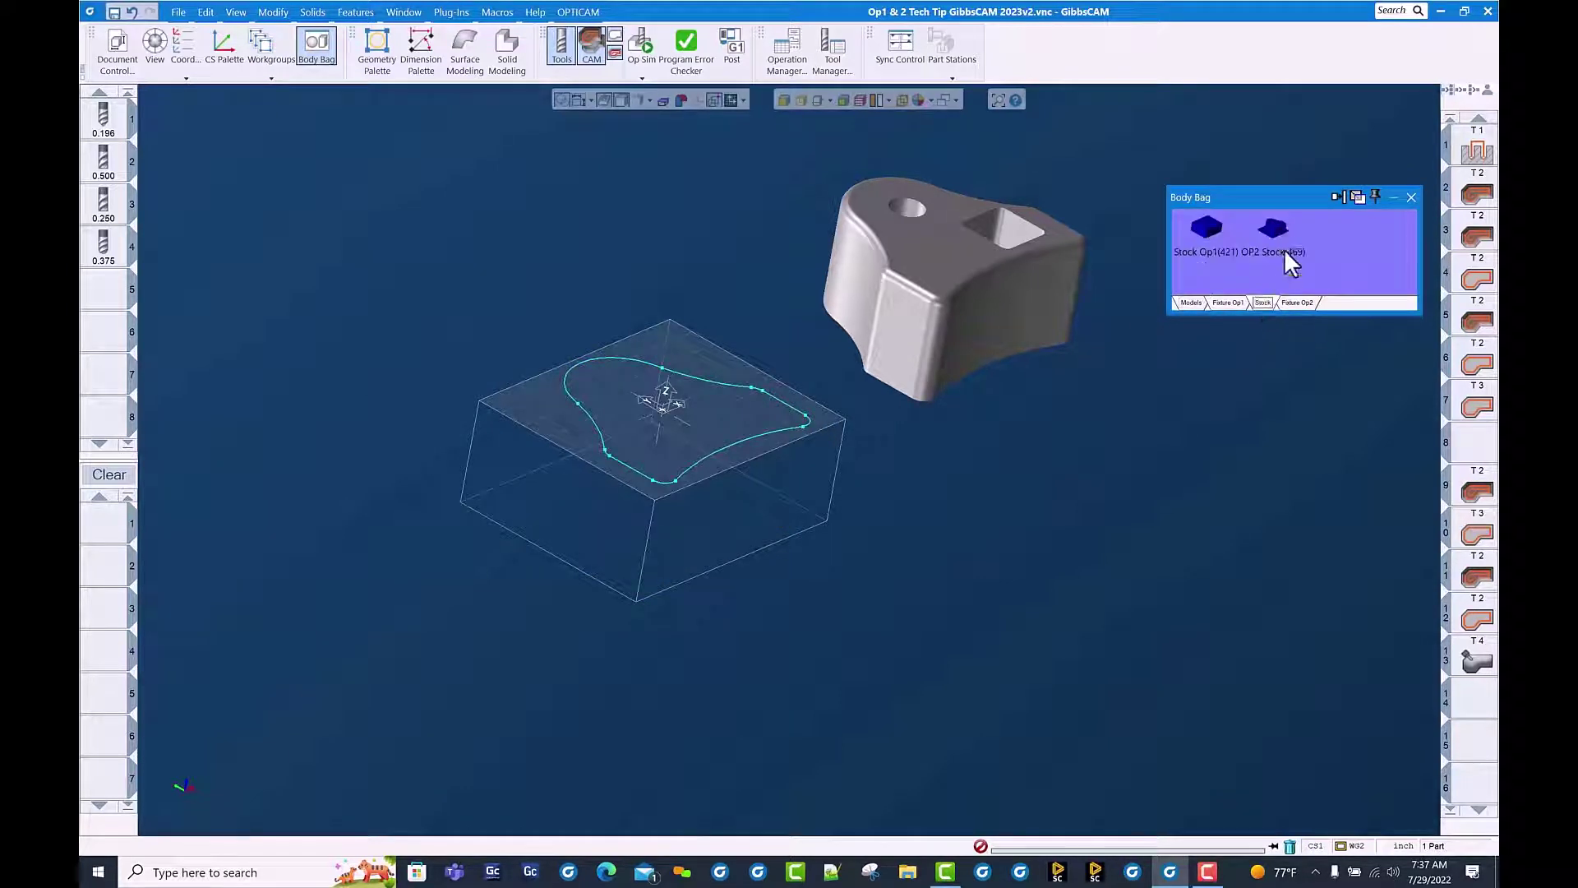
pyautogui.doubleClick(1274, 229)
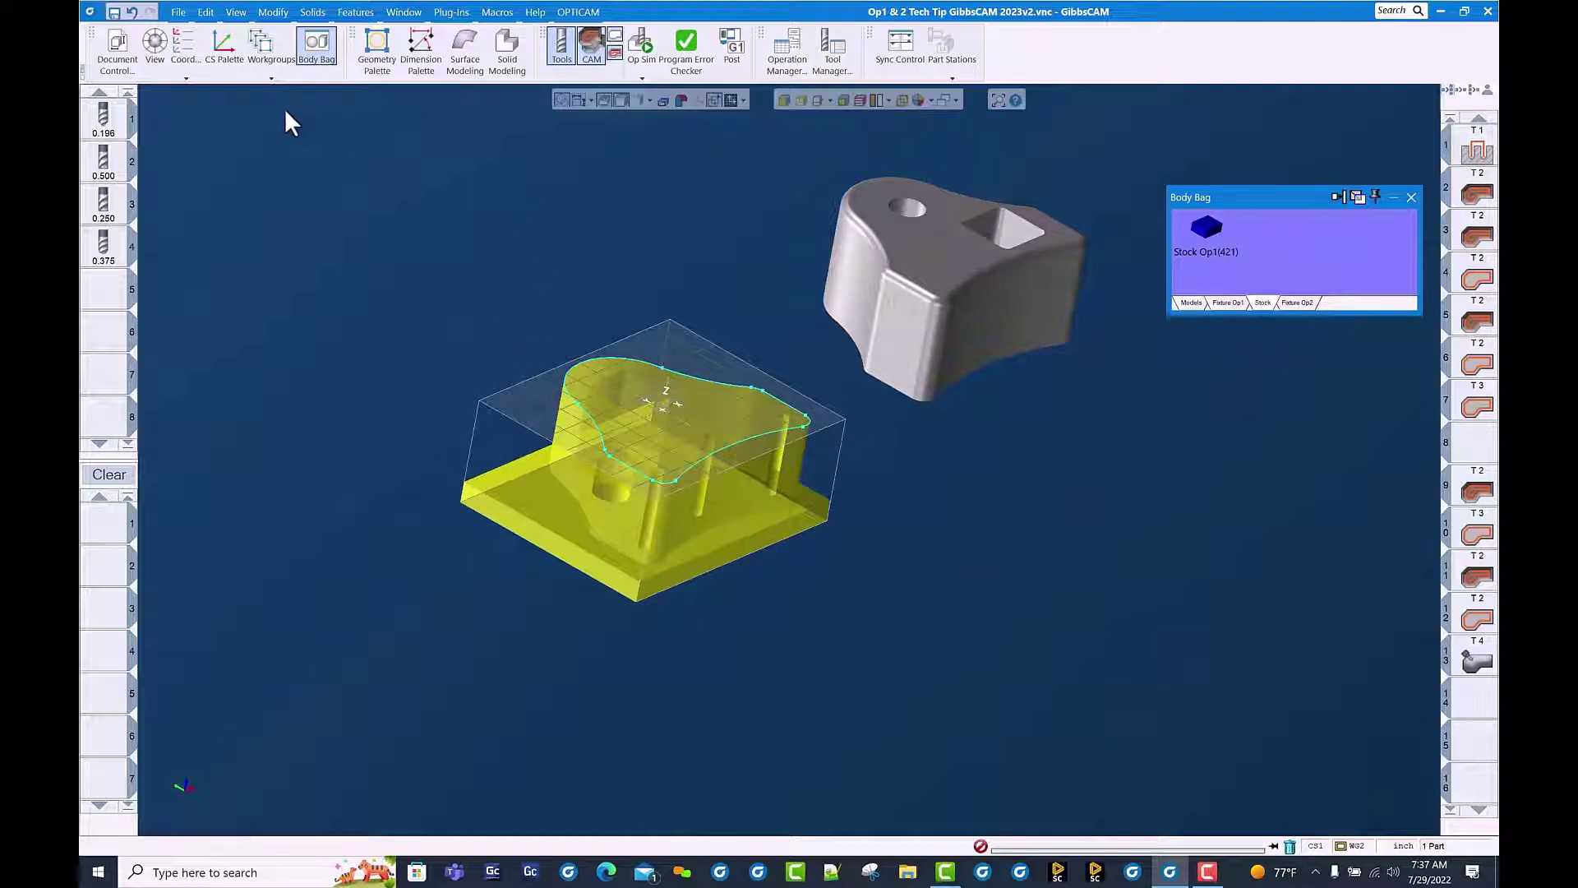
# Switch to the 3: Flip coordinate system and 2D-rotate the stock 180° clockwise
pyautogui.click(191, 79)
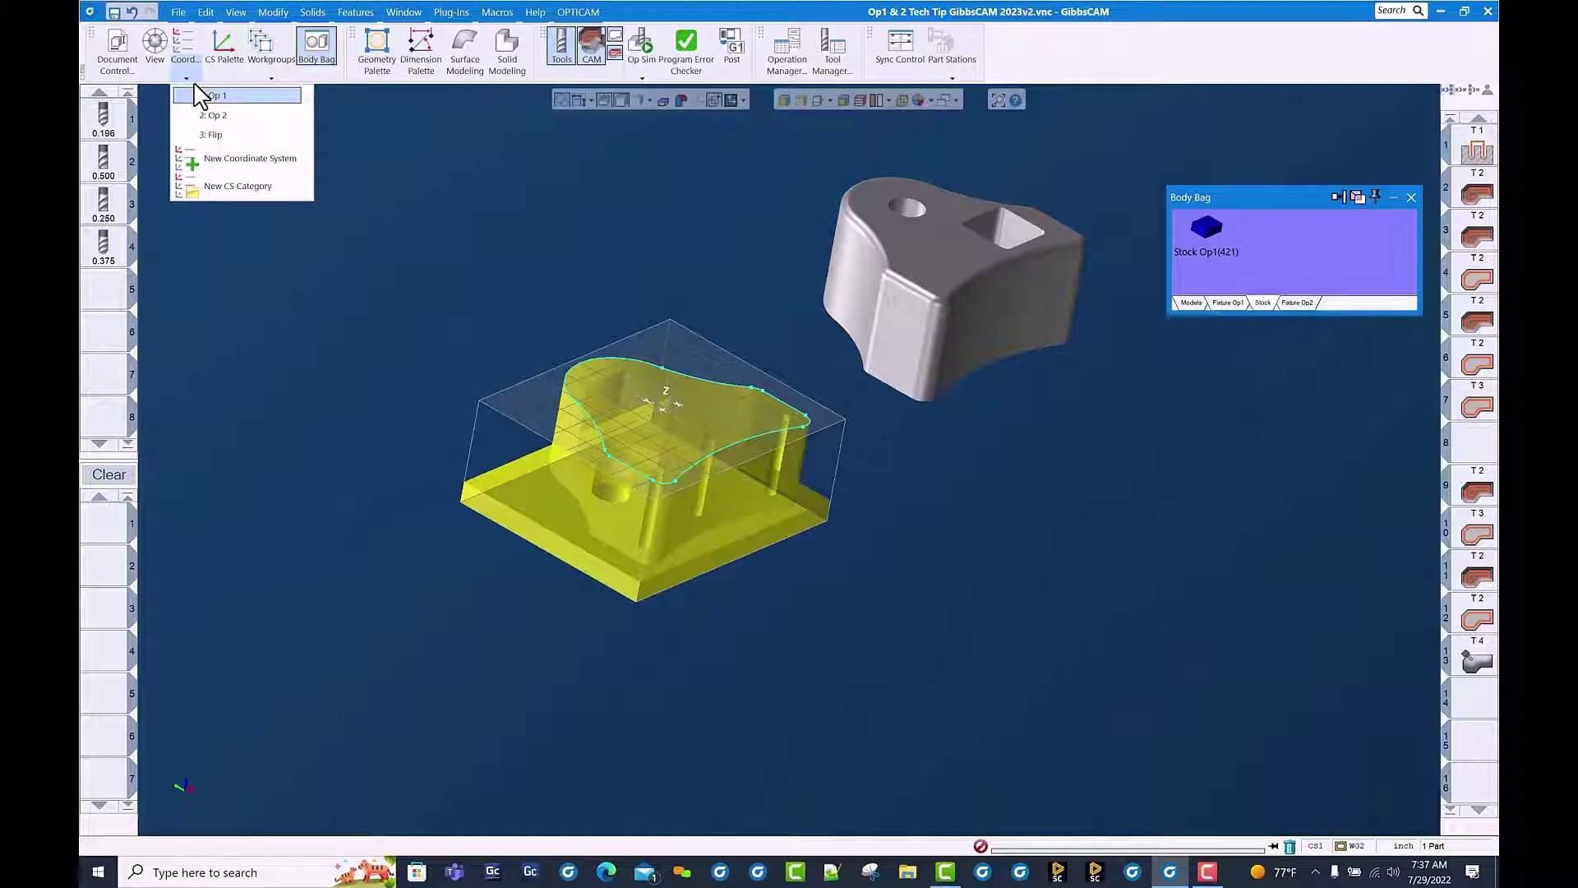
pyautogui.click(210, 134)
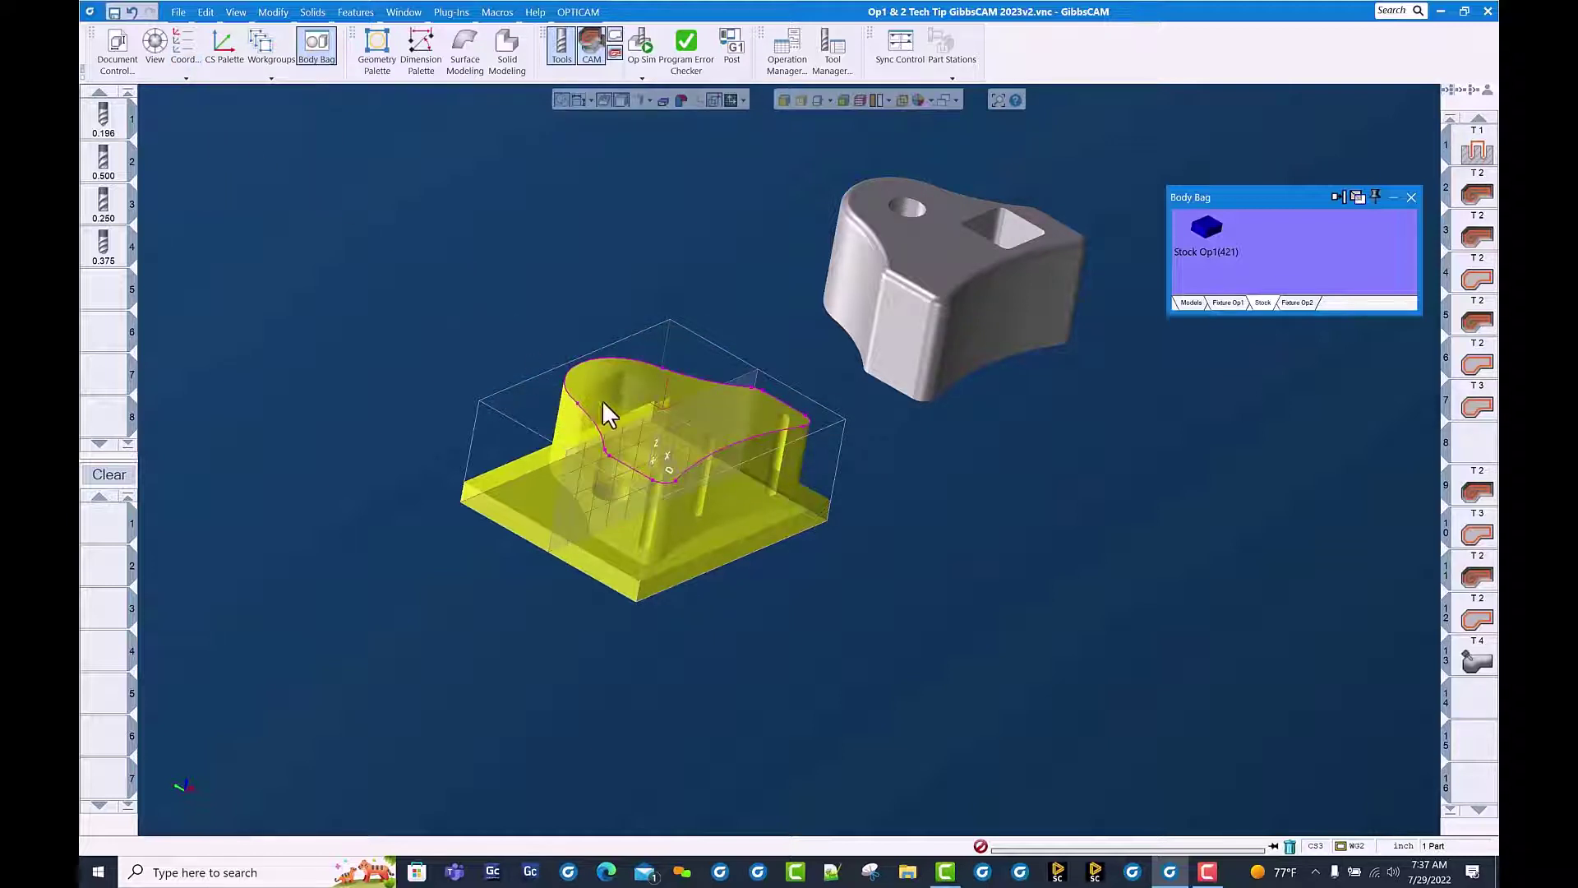
pyautogui.click(273, 14)
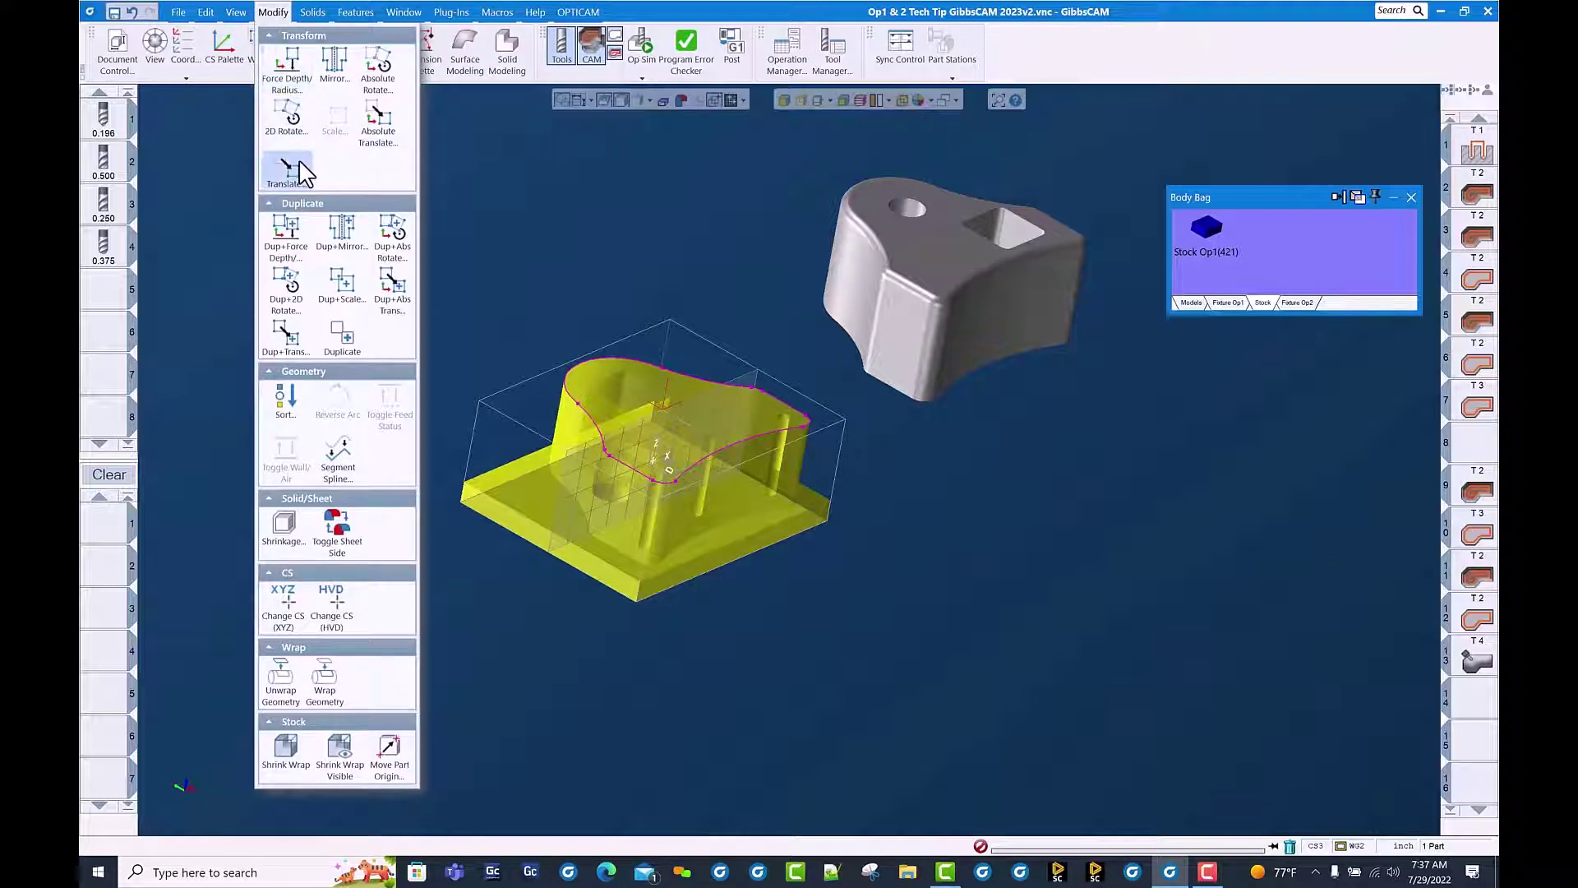
pyautogui.click(302, 136)
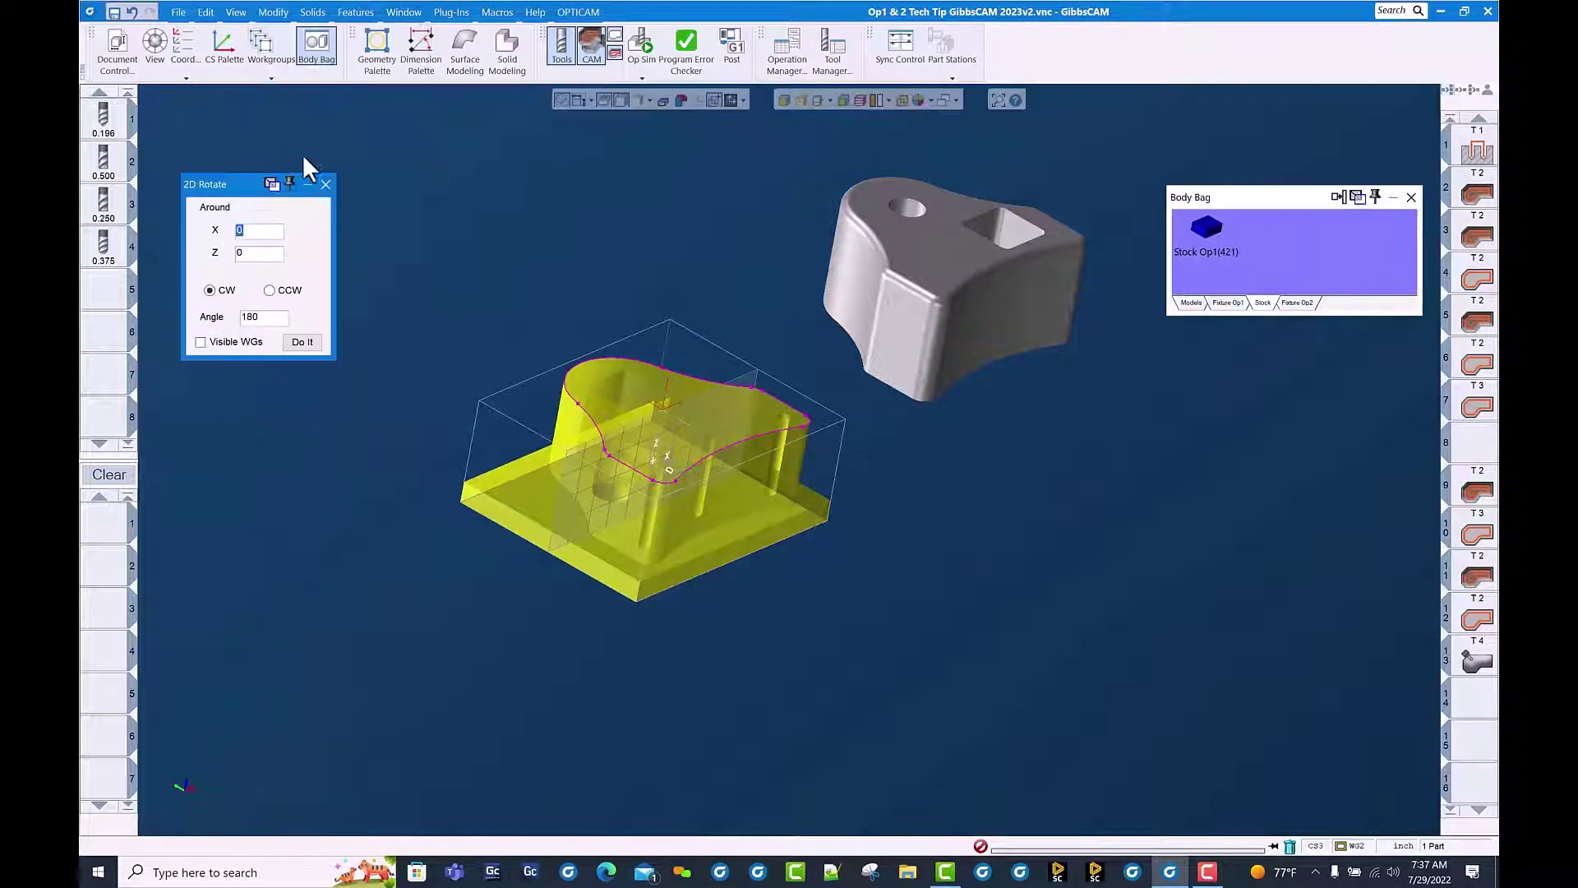
pyautogui.click(303, 342)
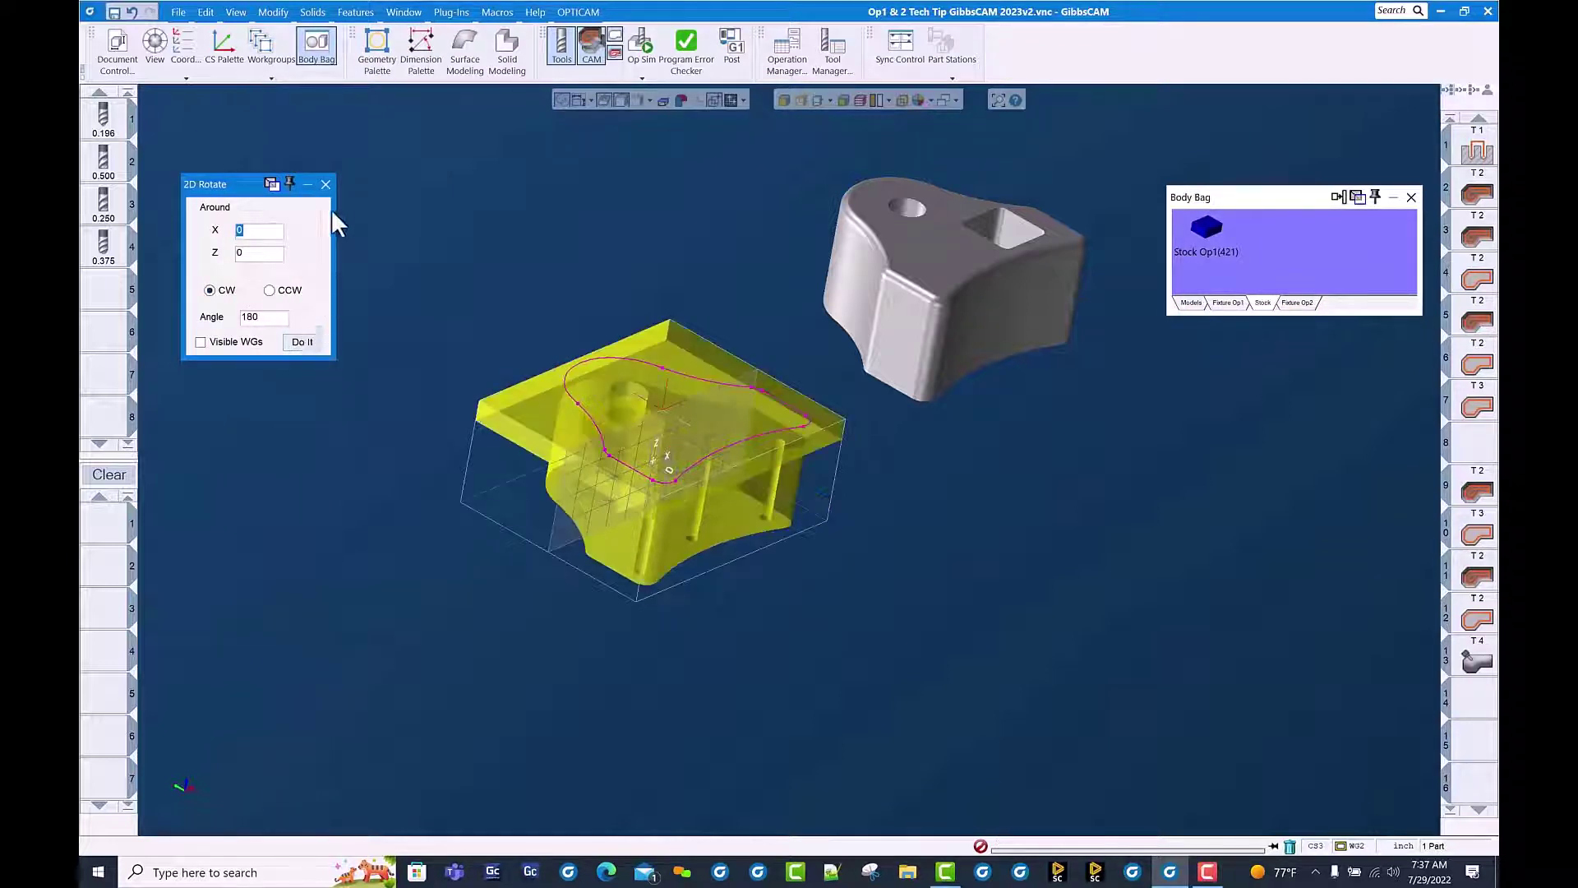
pyautogui.click(325, 184)
# Return to the 1: Op 1 coordinate system and translate the flipped stock 1.5 along Y
pyautogui.click(186, 78)
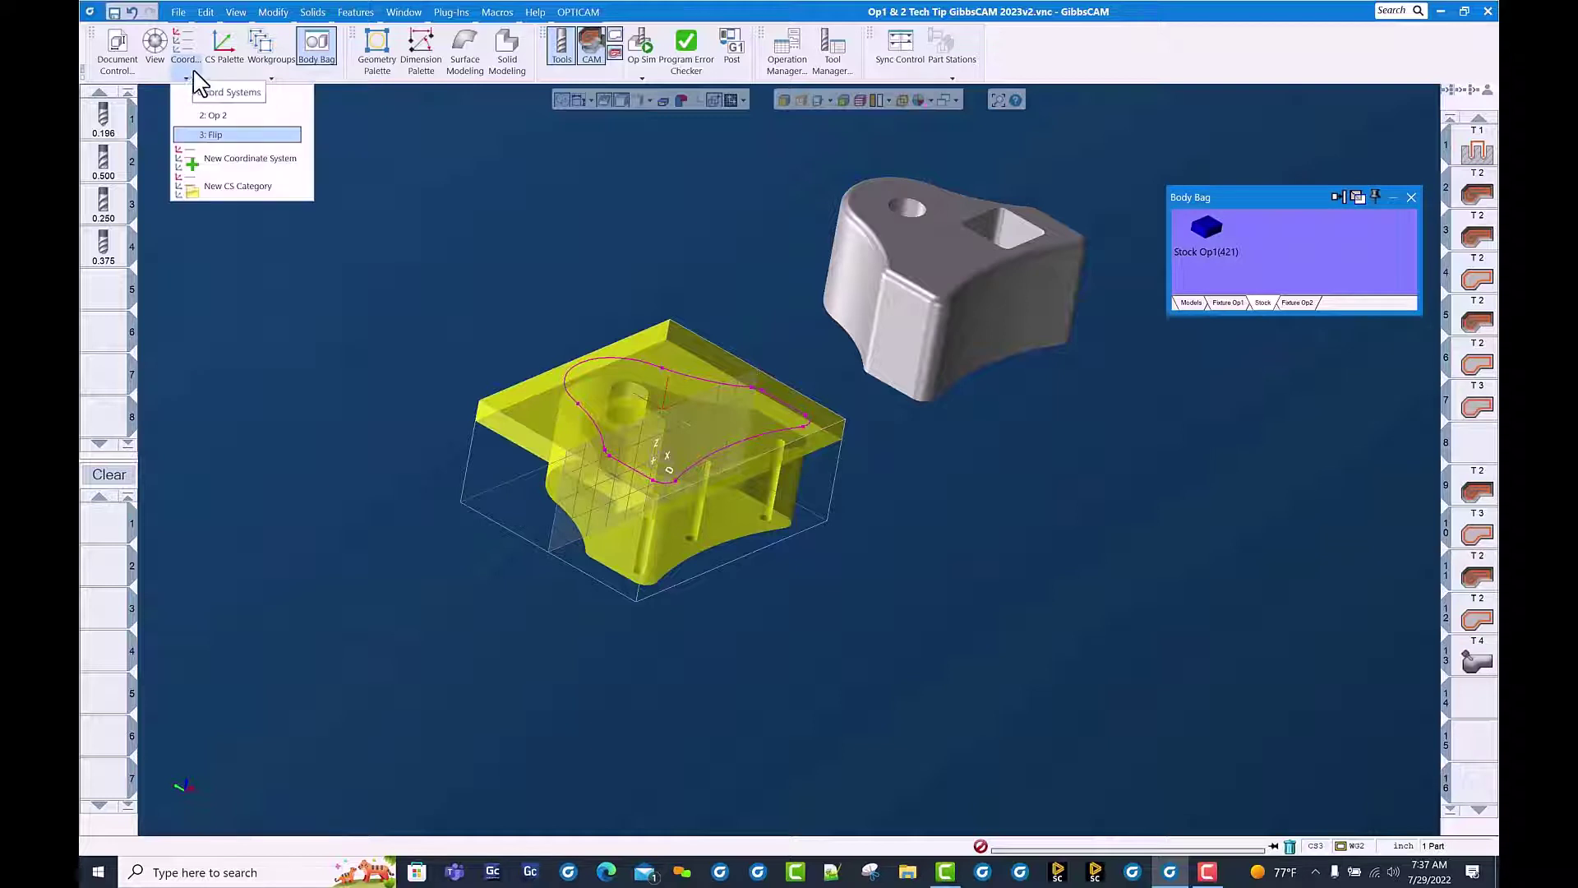
pyautogui.click(223, 115)
pyautogui.click(223, 97)
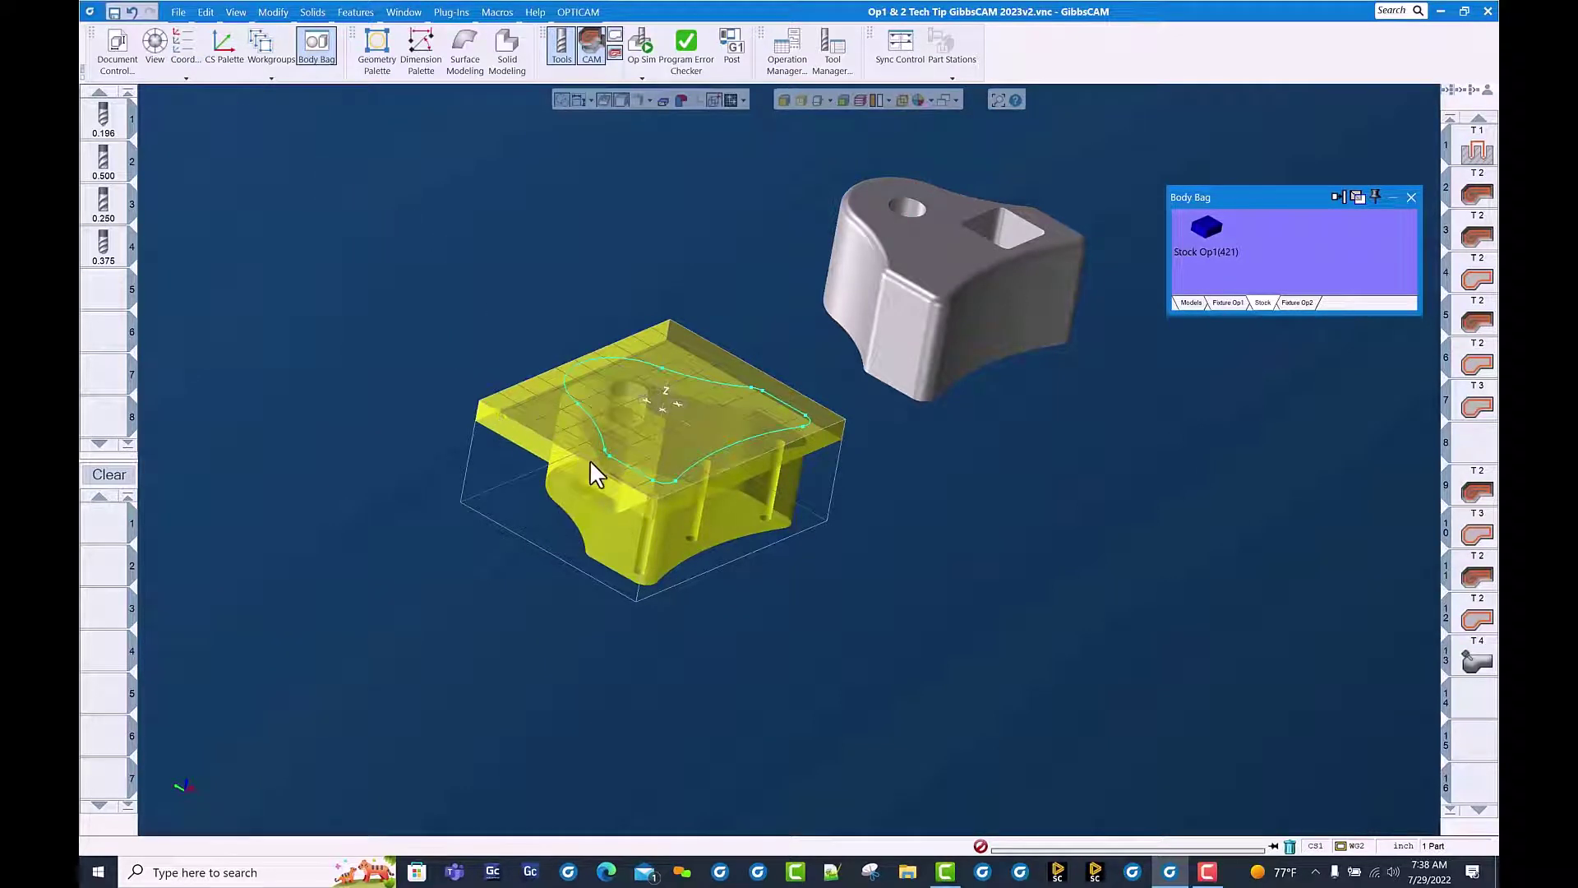
pyautogui.click(547, 438)
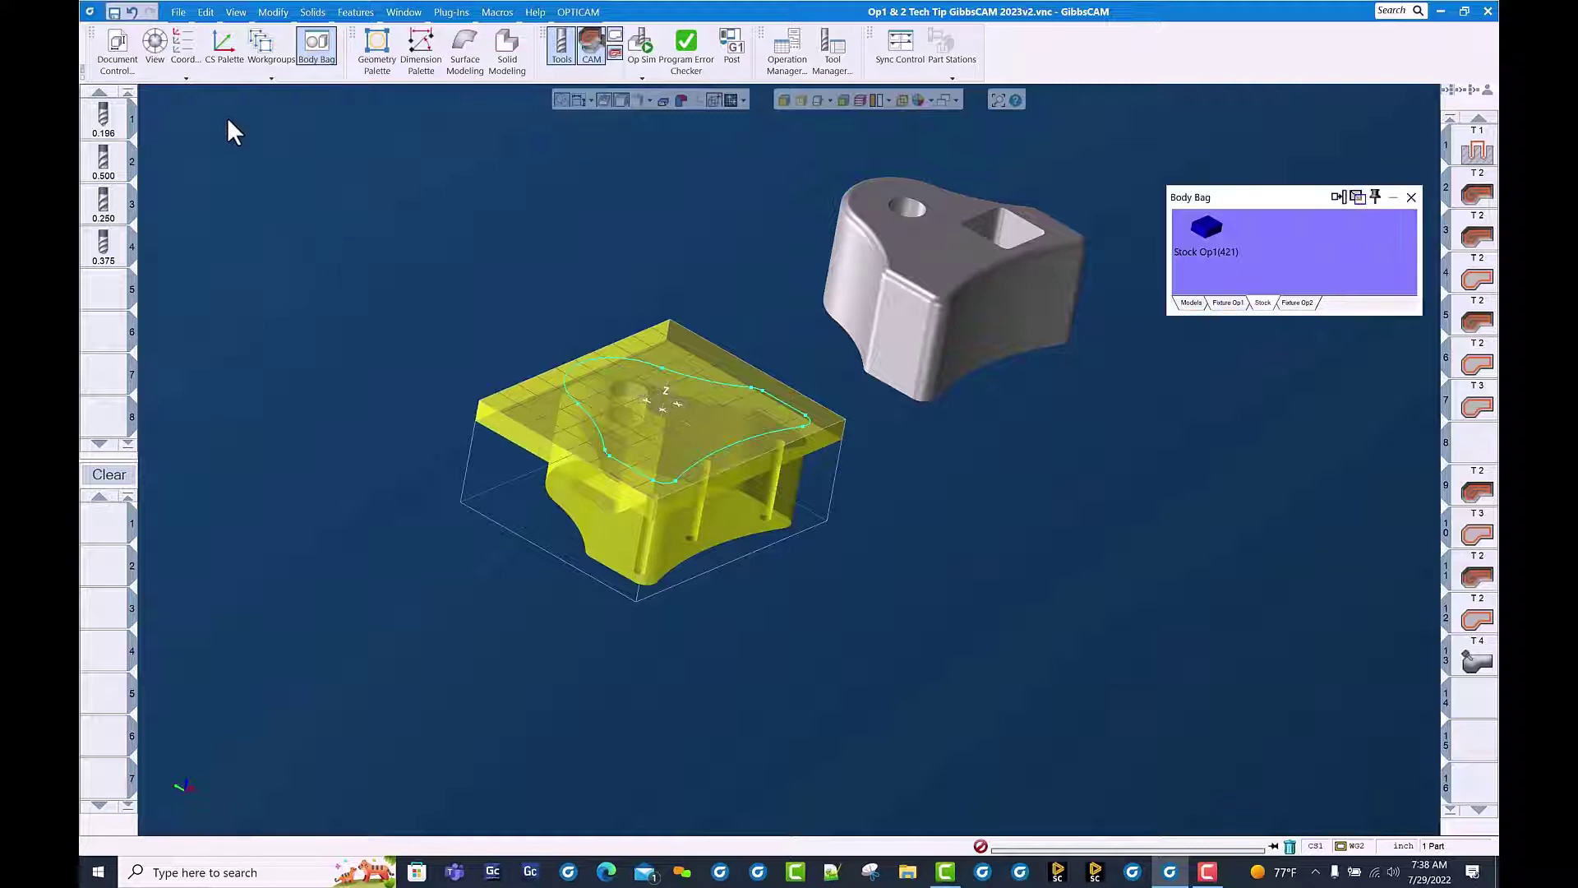
pyautogui.click(272, 12)
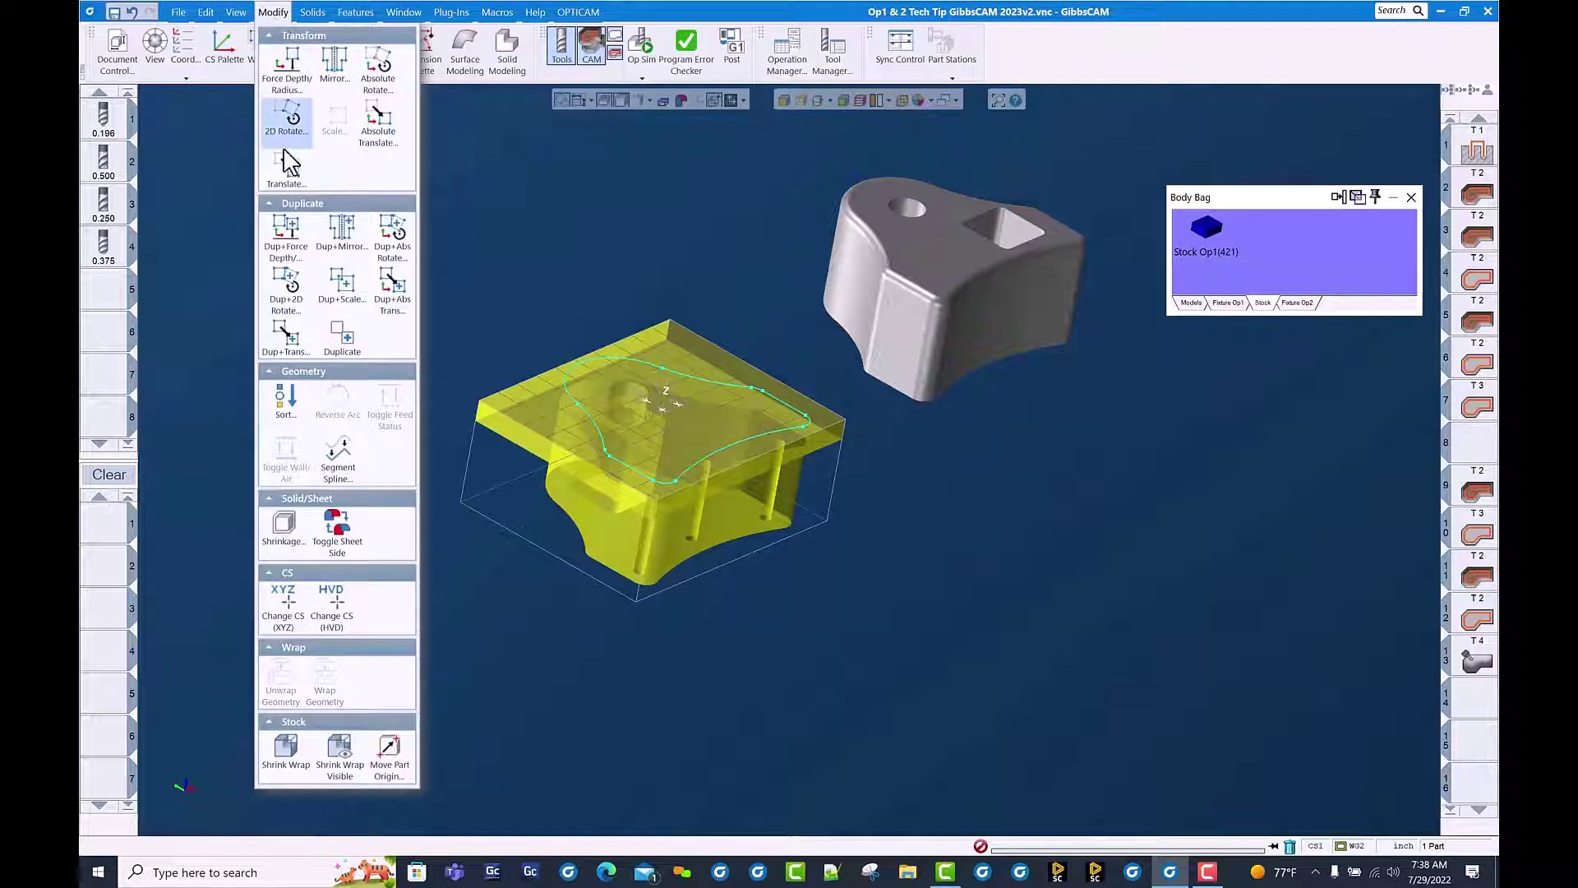
pyautogui.click(284, 160)
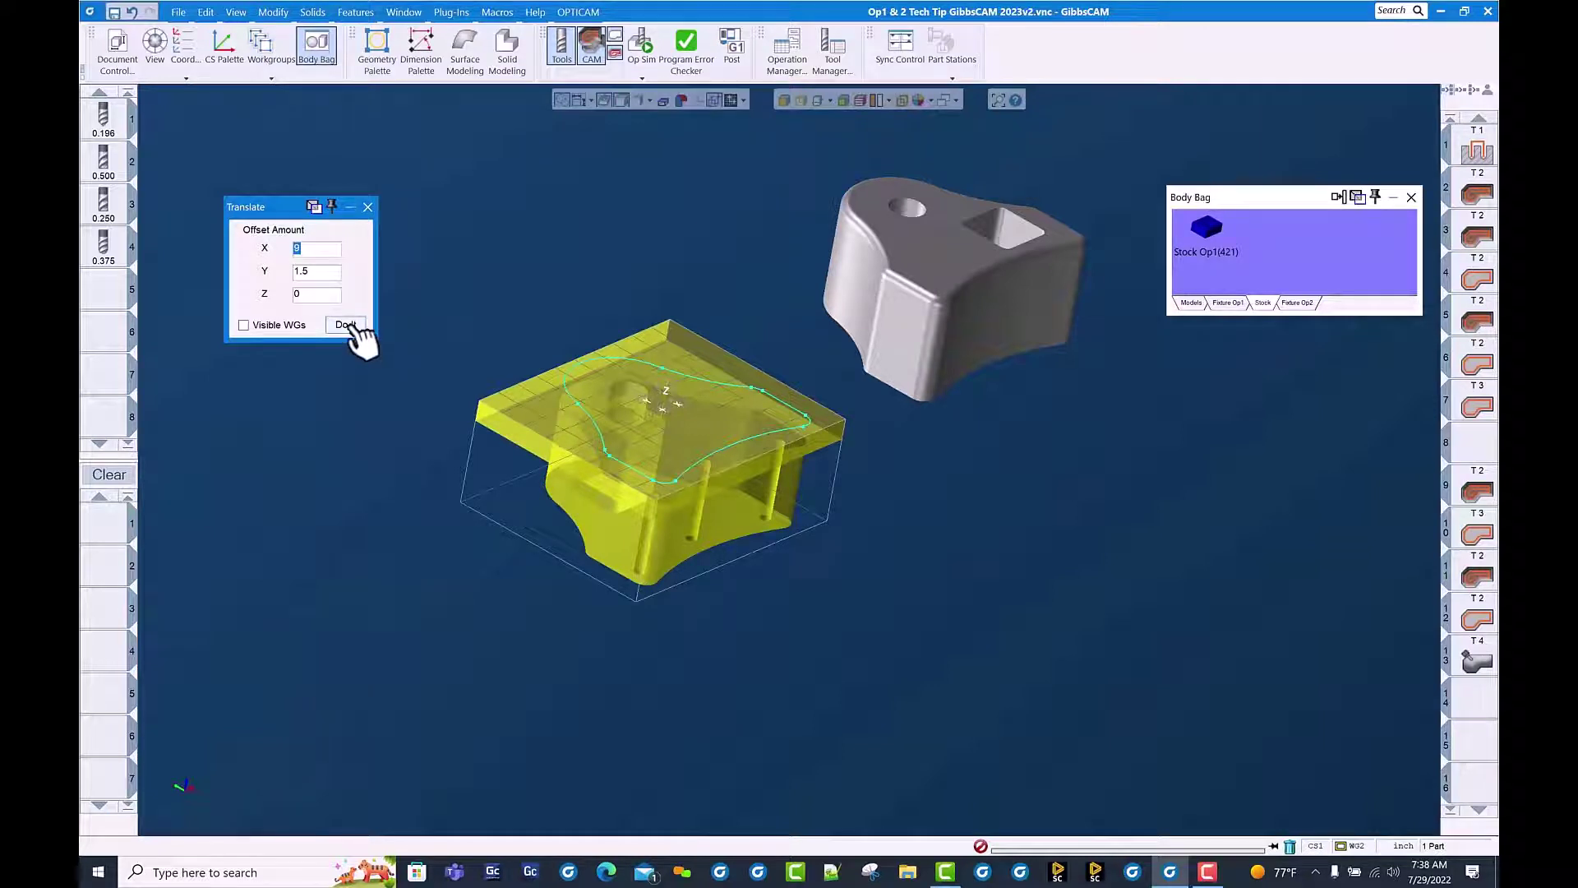
pyautogui.click(346, 325)
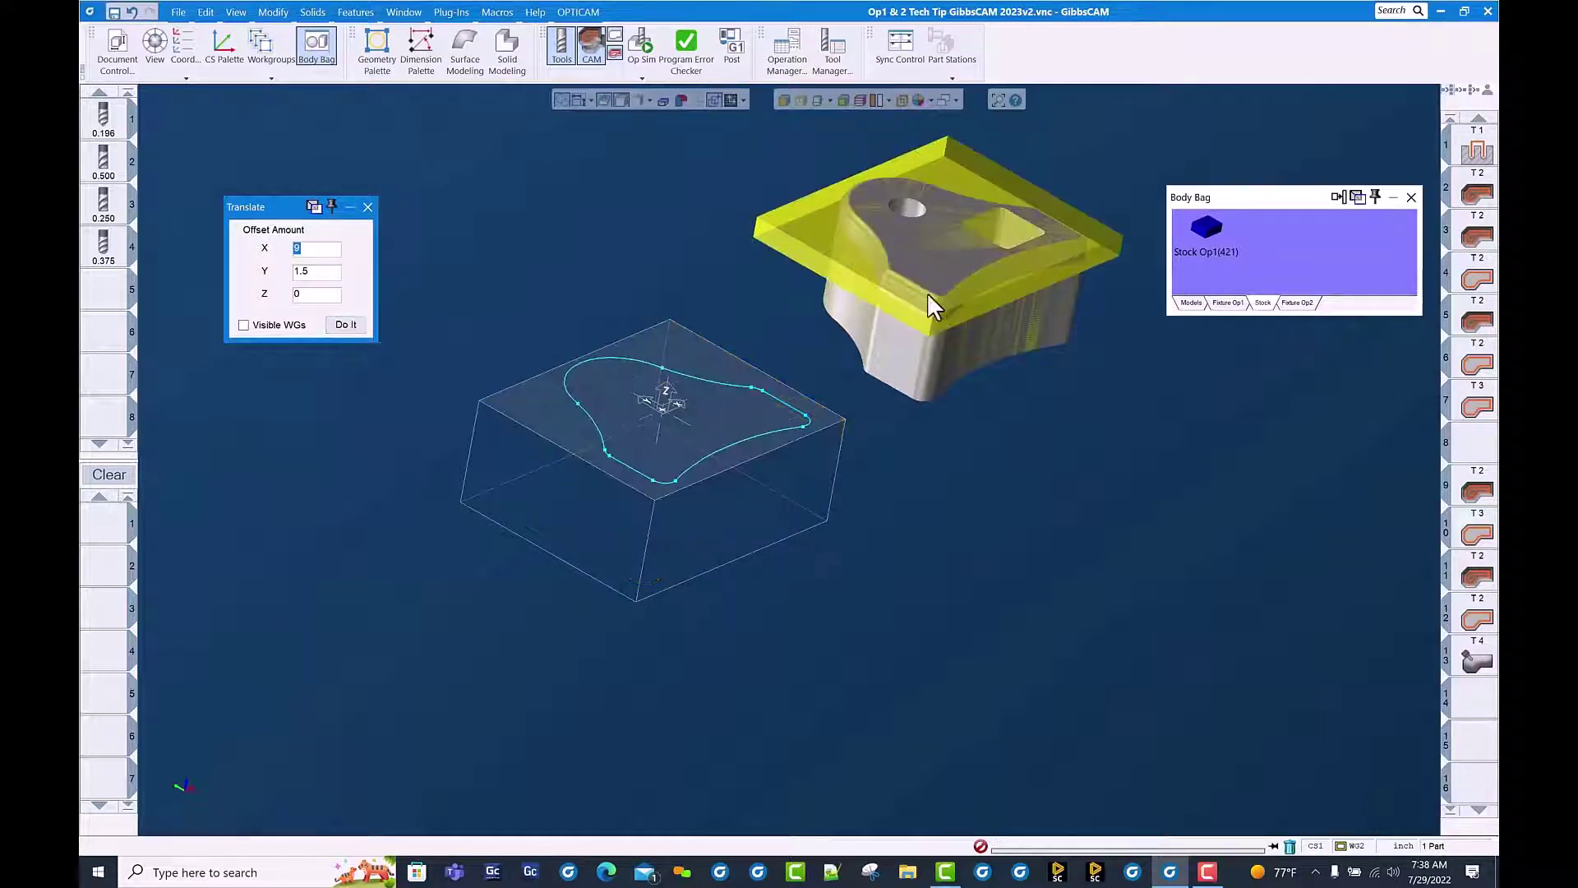
pyautogui.click(367, 206)
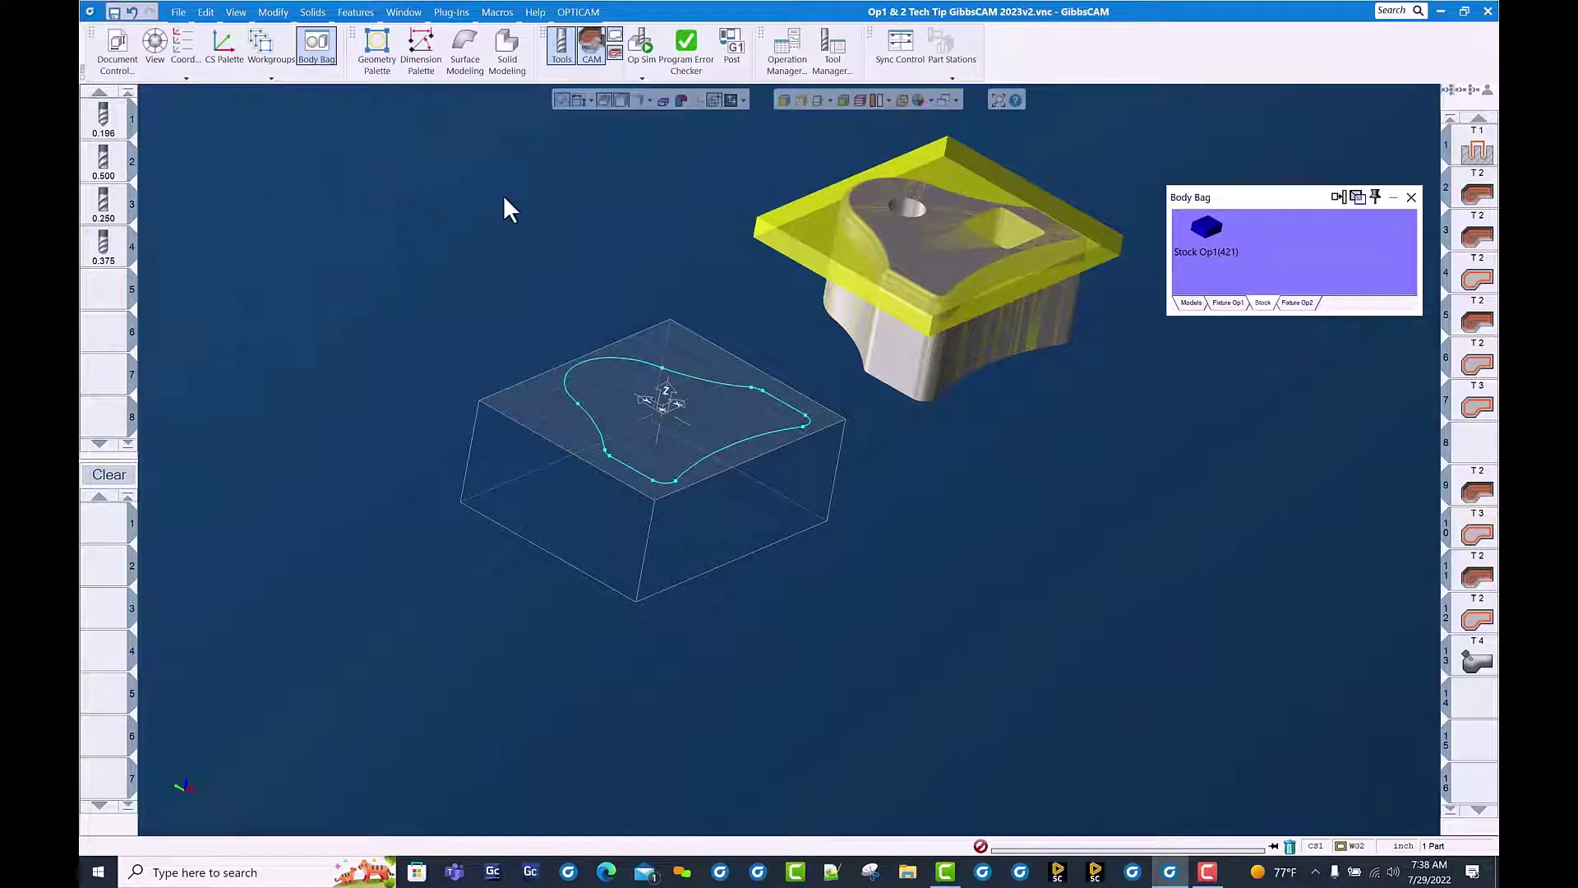
# Store the moved stock back in the Body Bag as OP2 Stock(471)
pyautogui.click(552, 238)
pyautogui.moveTo(918, 329); pyautogui.dragTo(909, 387, button='middle')
pyautogui.click(851, 283)
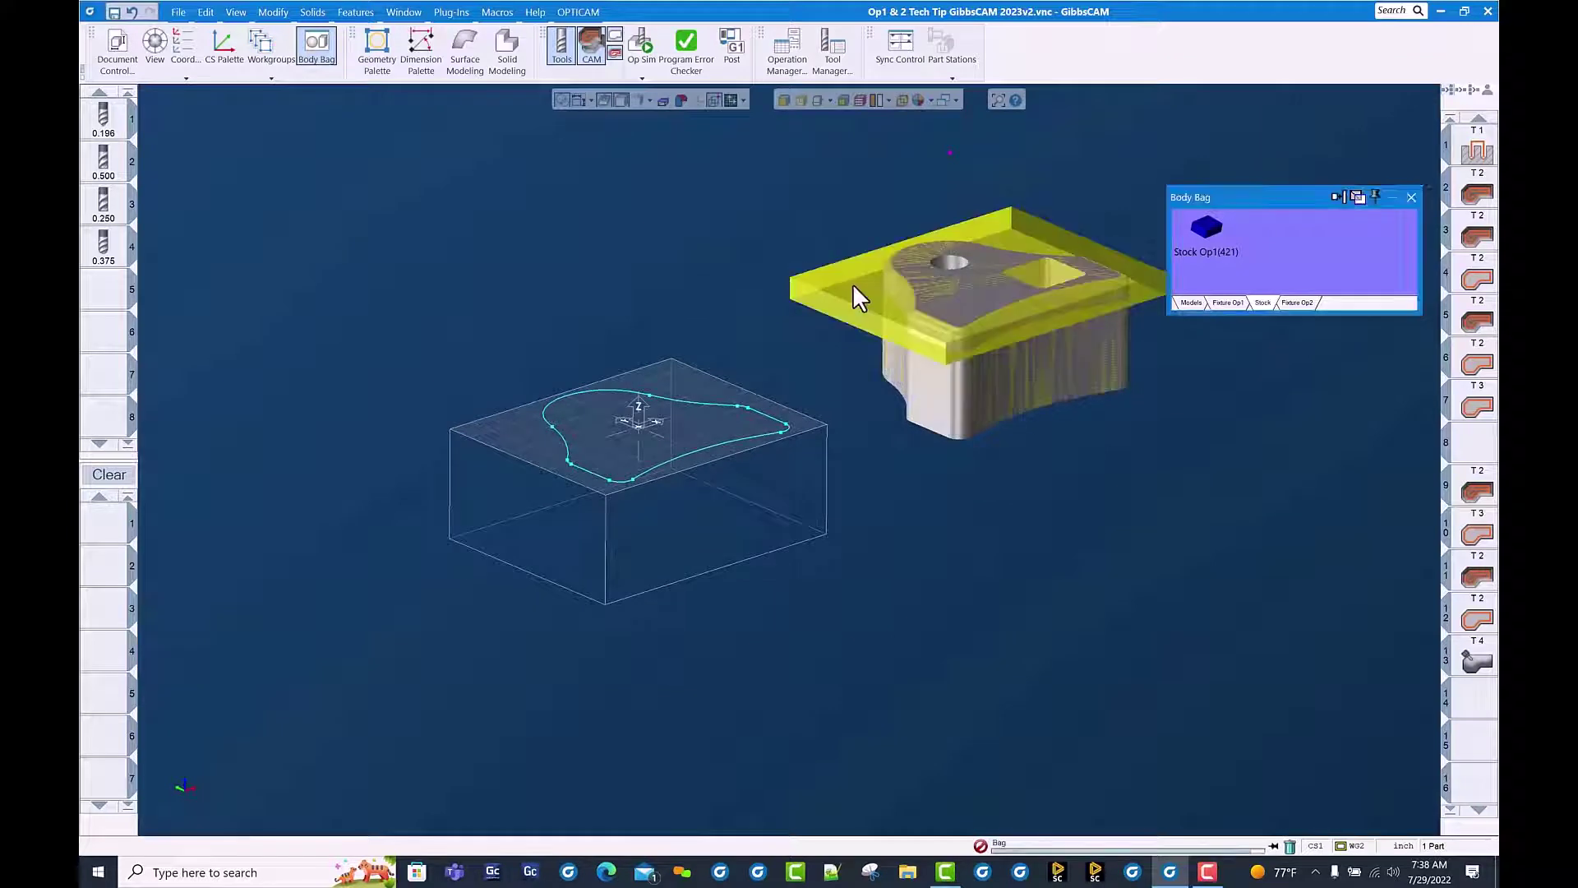
pyautogui.moveTo(913, 398); pyautogui.dragTo(1023, 542, button='middle')
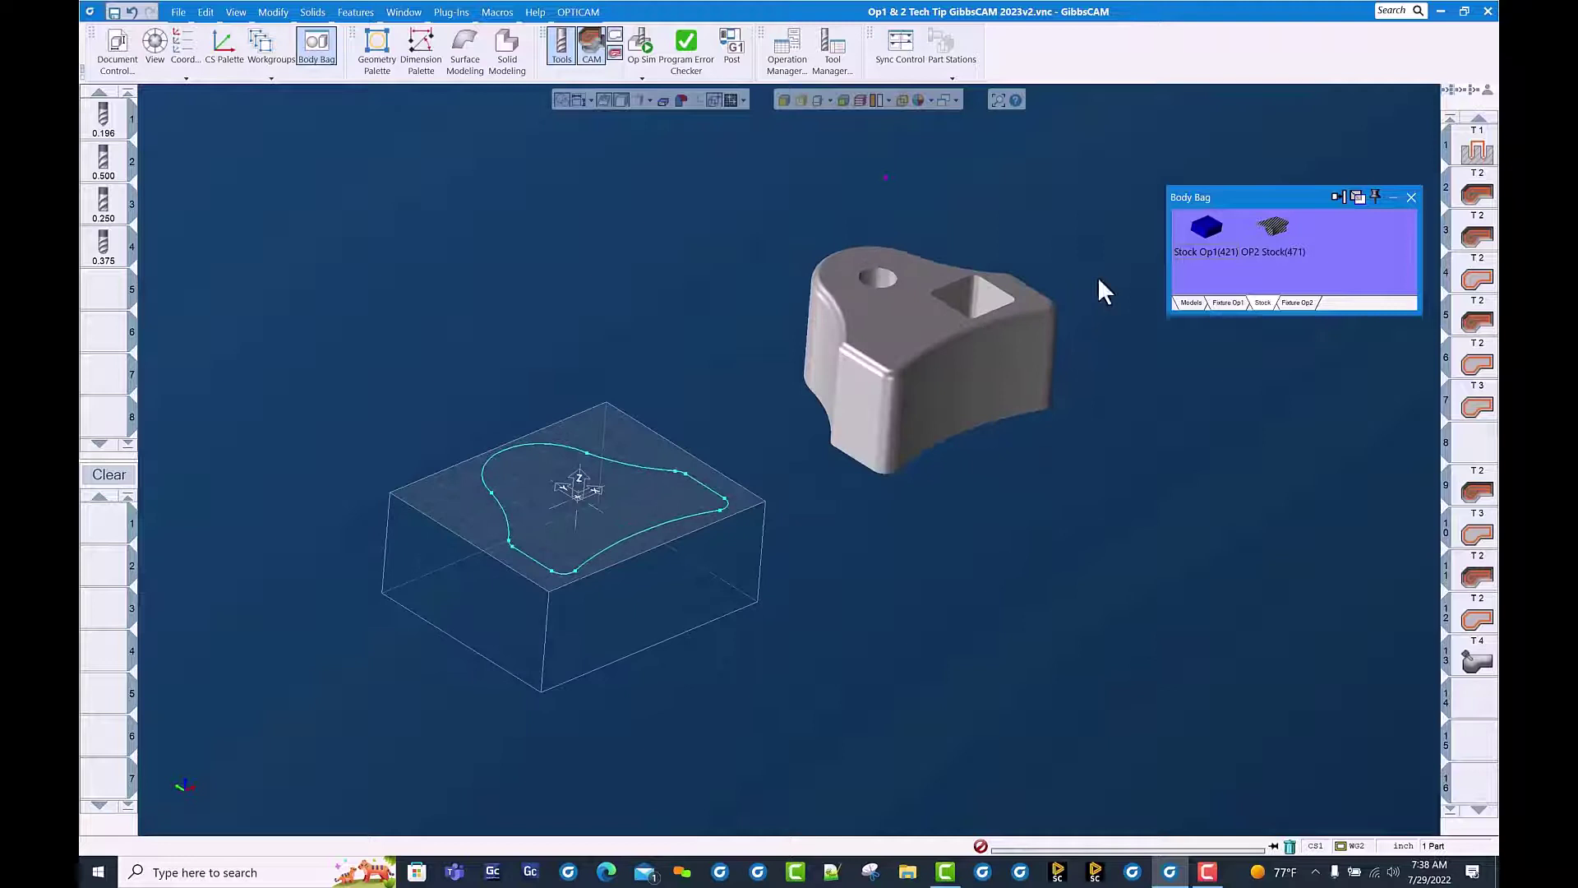
# Launch Machine Sim and orbit around the vise to check both stocks
pyautogui.click(644, 69)
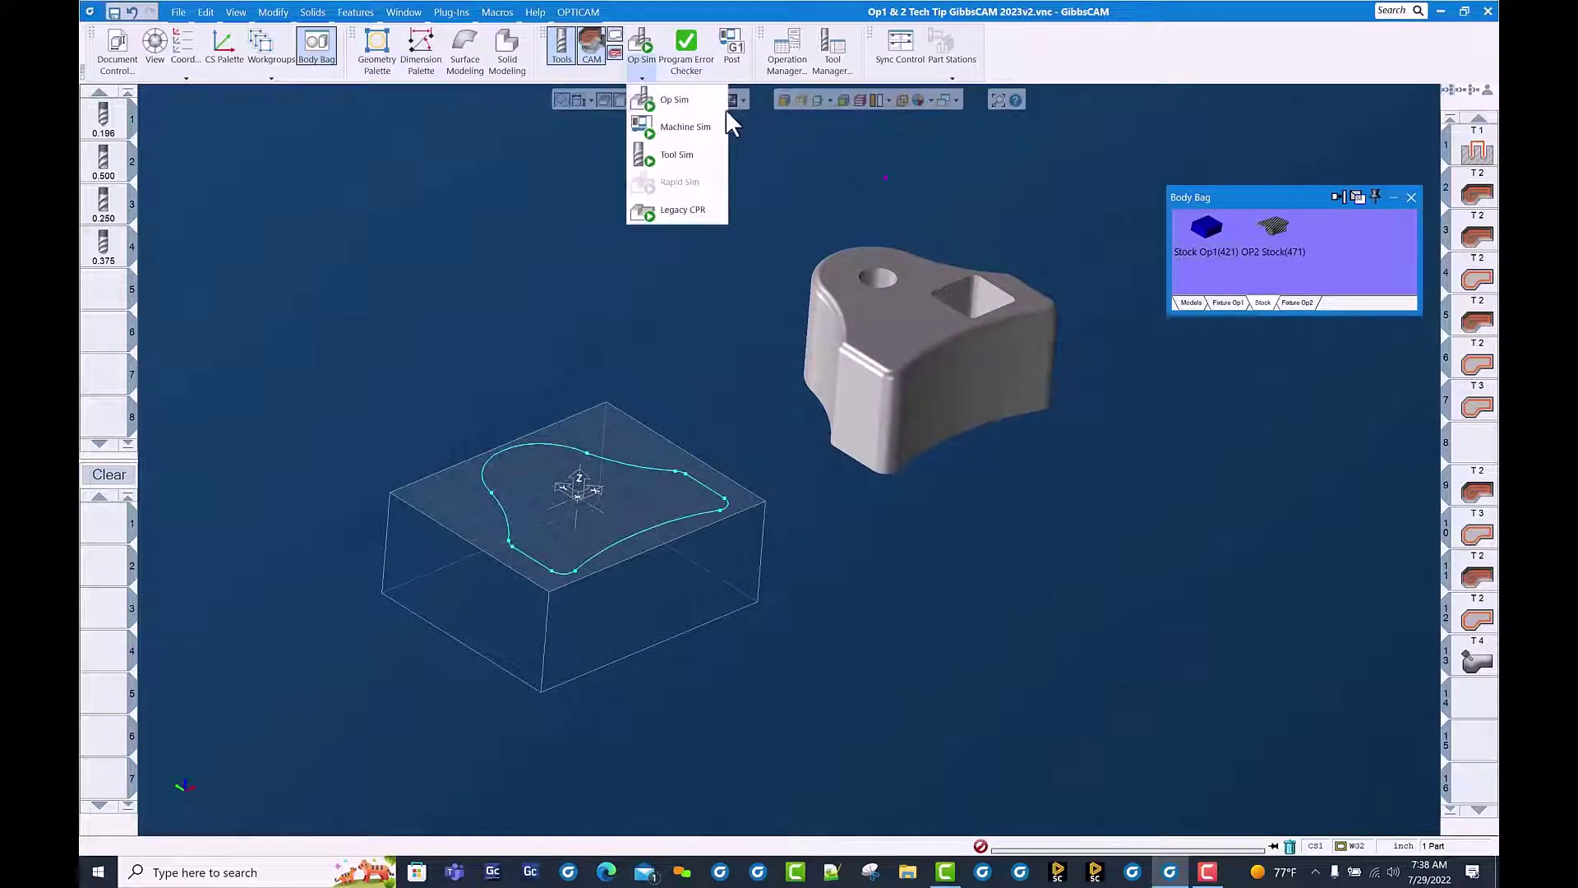
pyautogui.click(696, 115)
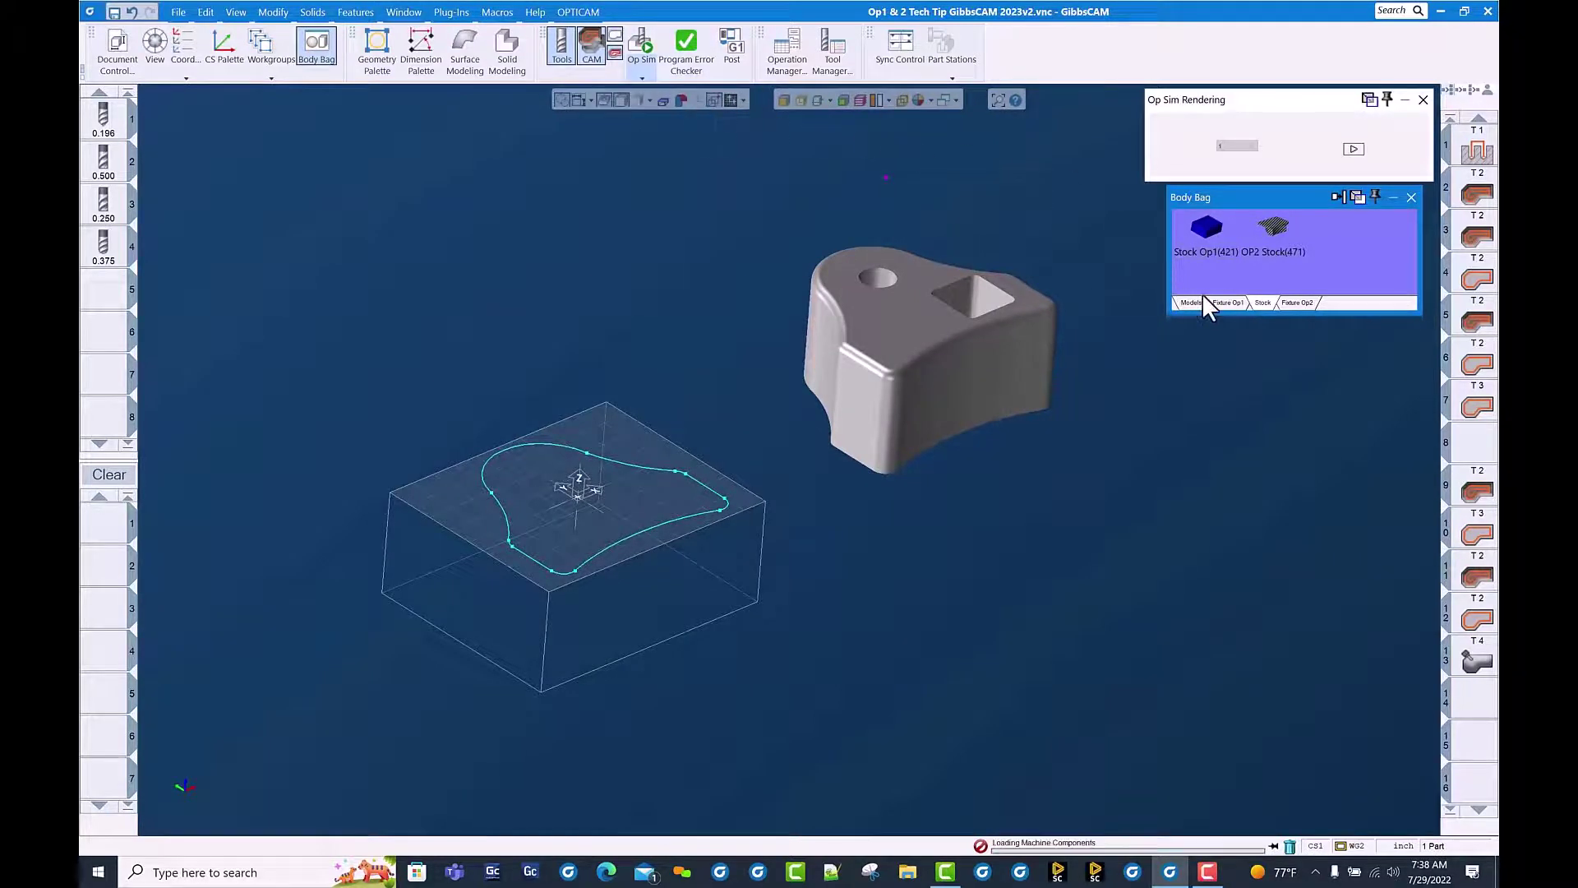
pyautogui.moveTo(955, 415); pyautogui.dragTo(1230, 334, button='middle')
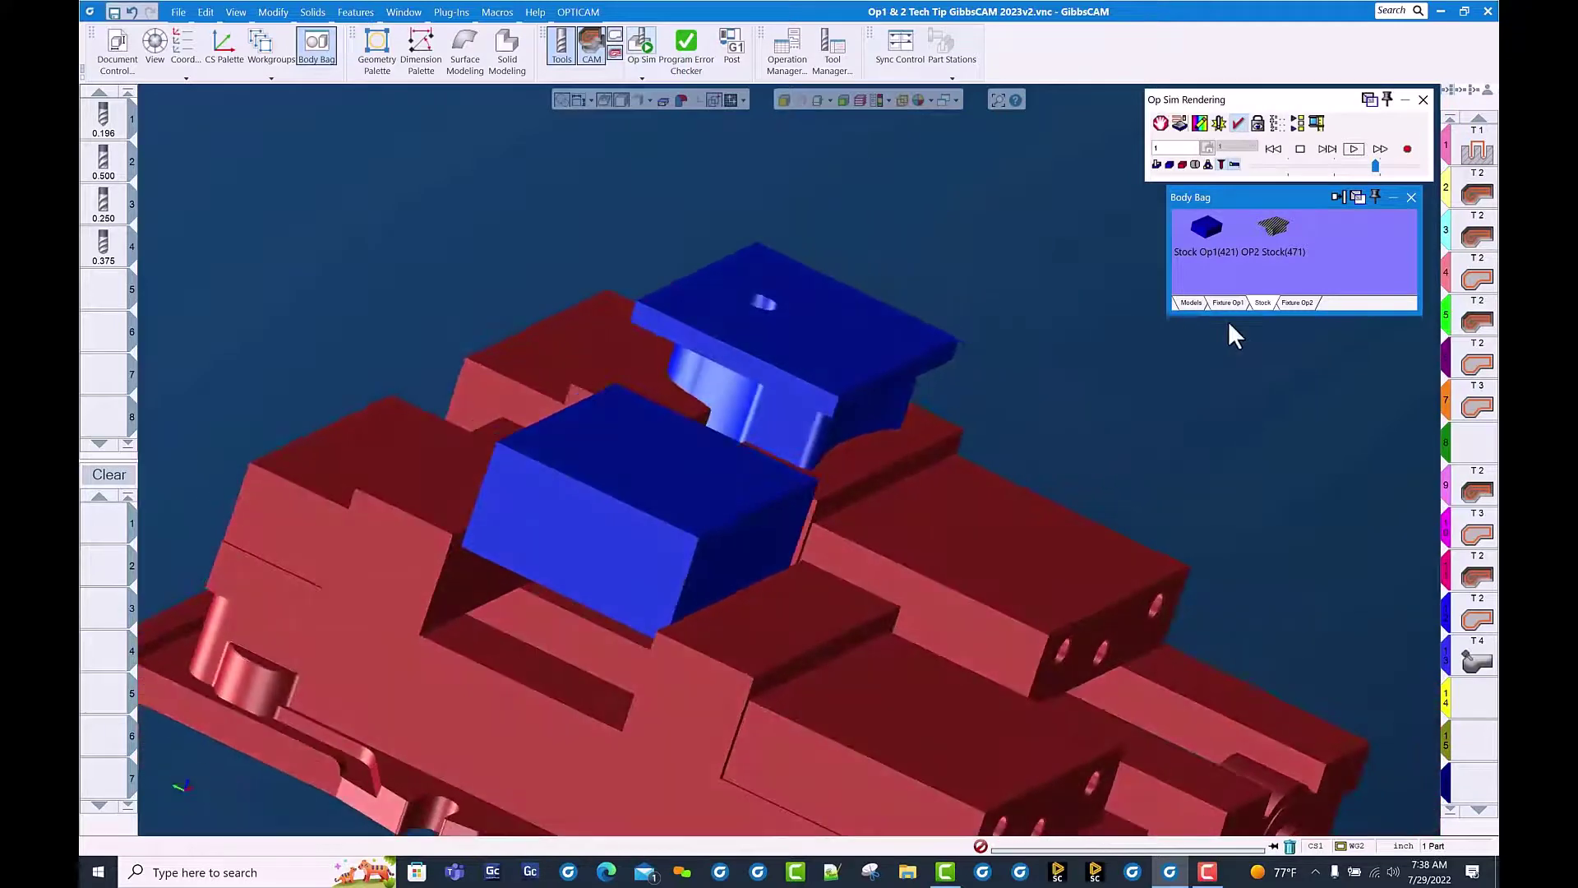
pyautogui.moveTo(1047, 367); pyautogui.dragTo(948, 538, button='middle')
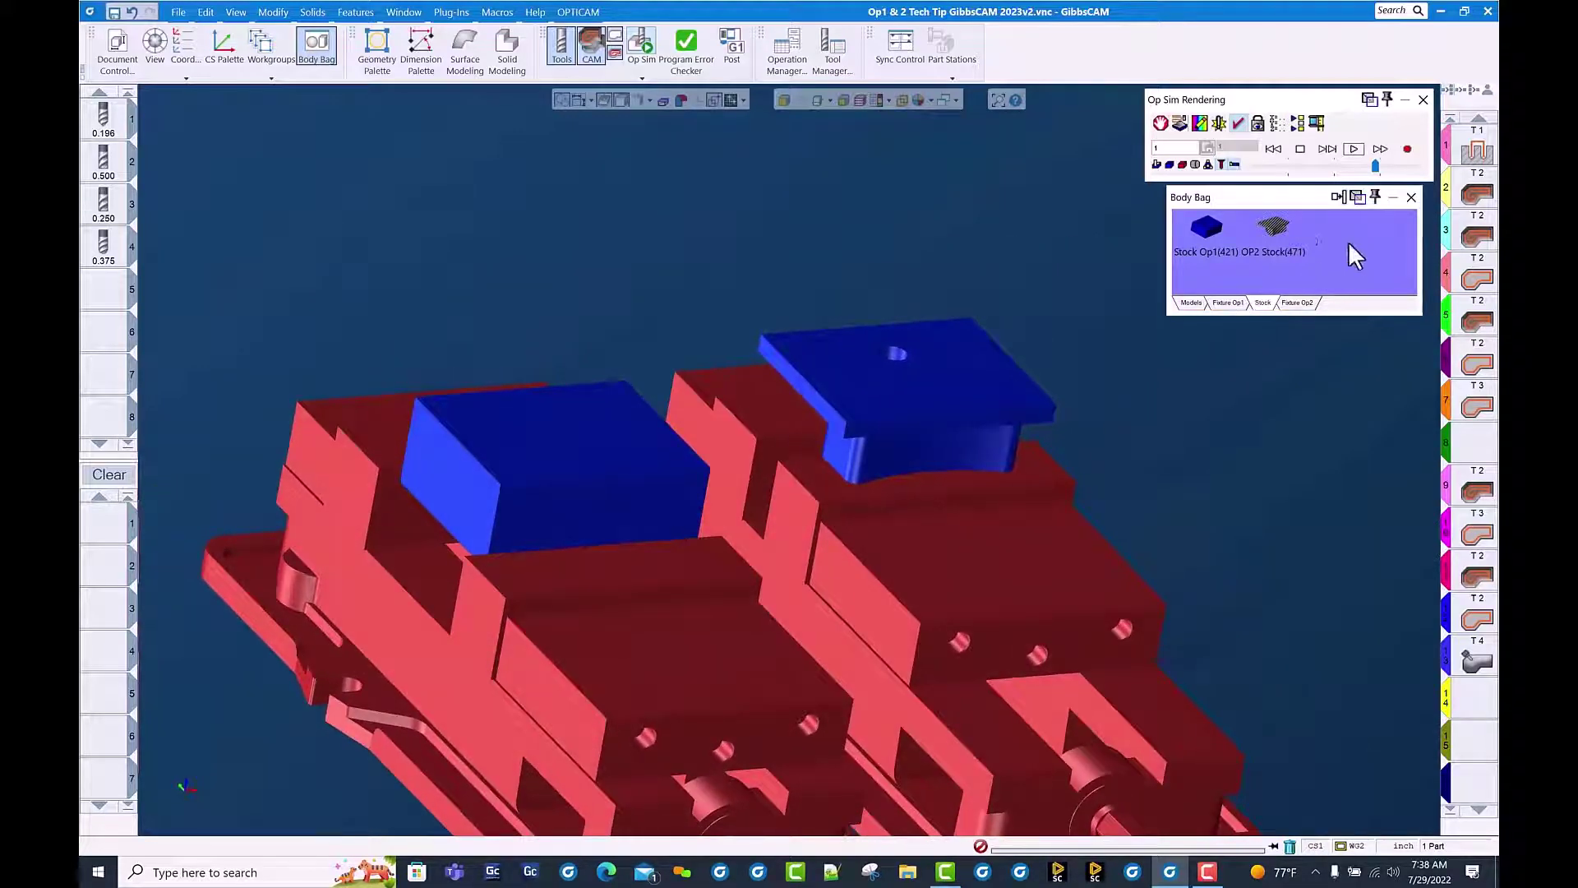
# Set the simulation to stop before operation 9 and run it
pyautogui.click(1159, 123)
pyautogui.click(898, 192)
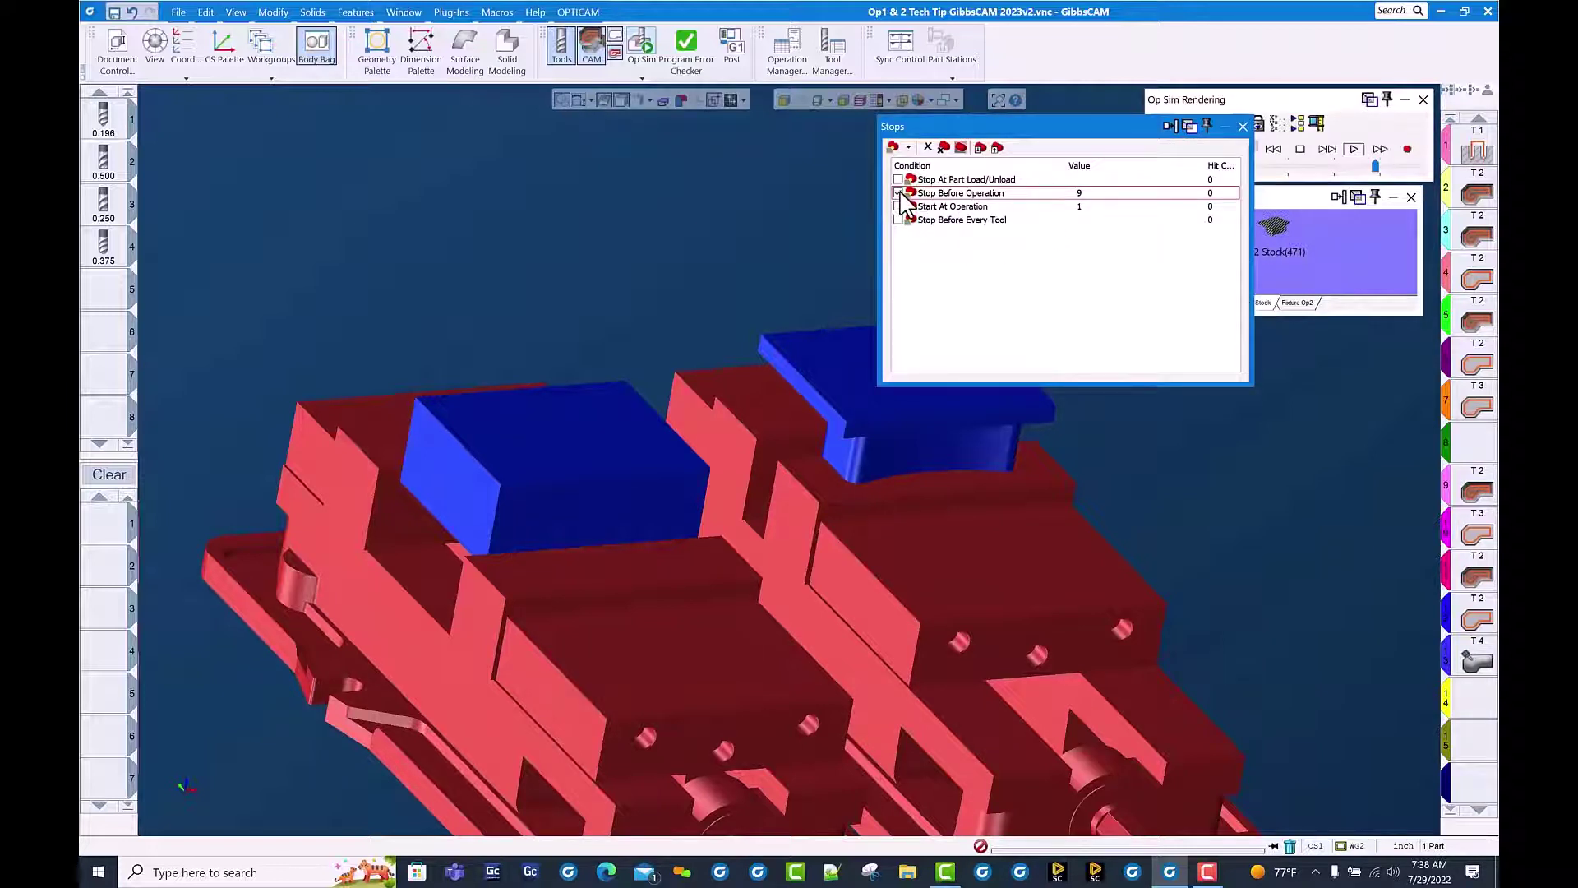
pyautogui.click(1243, 126)
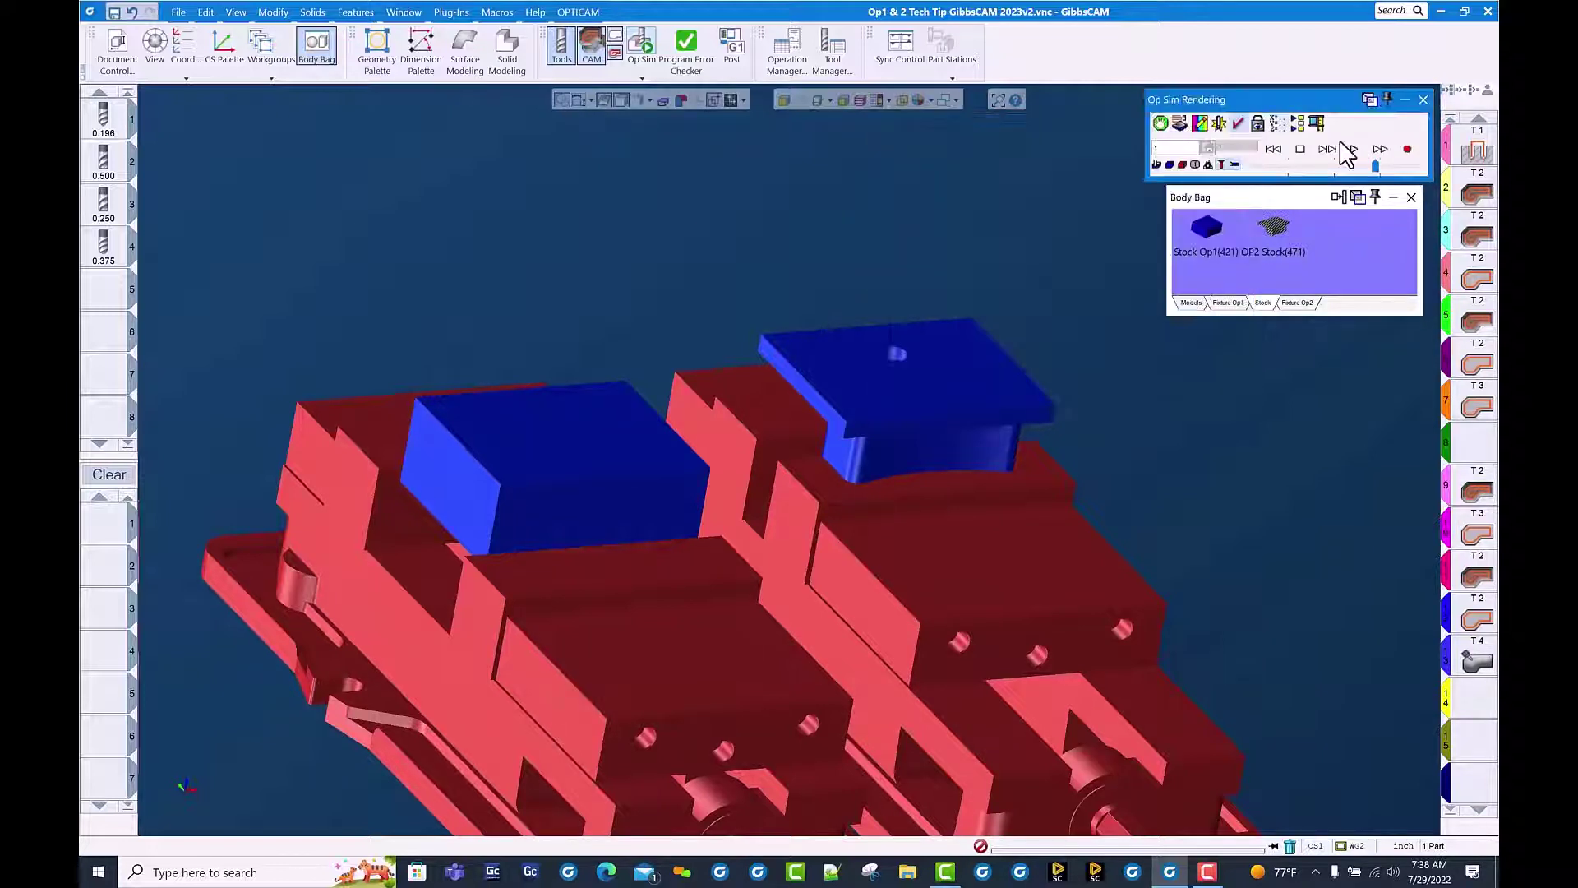
pyautogui.click(1352, 150)
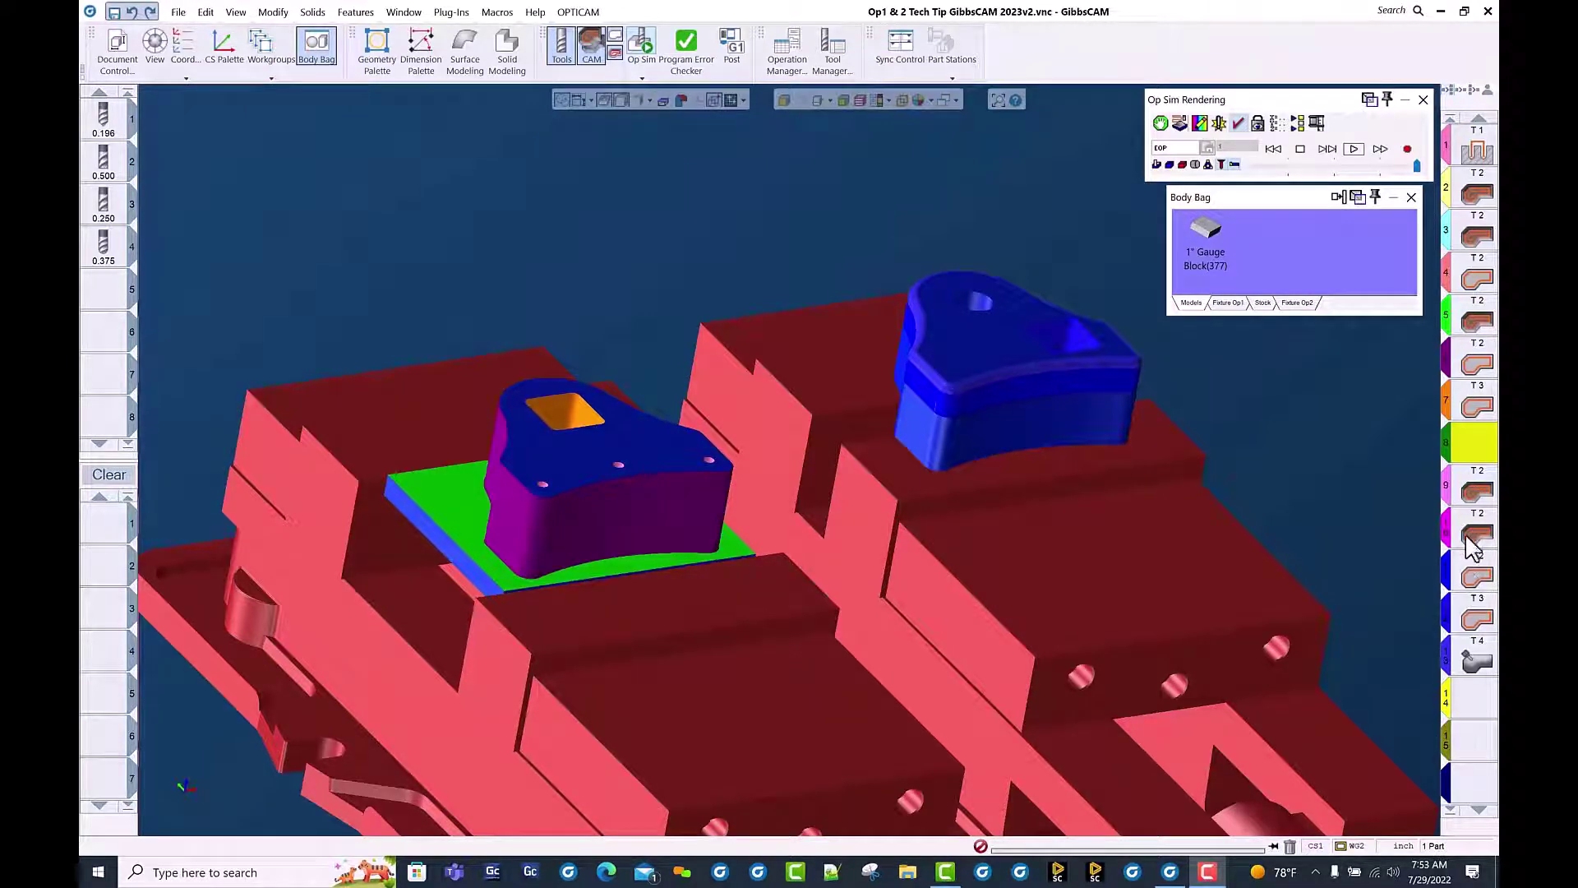
# Select operation 9 in the operations list to continue the simulation
pyautogui.click(1475, 493)
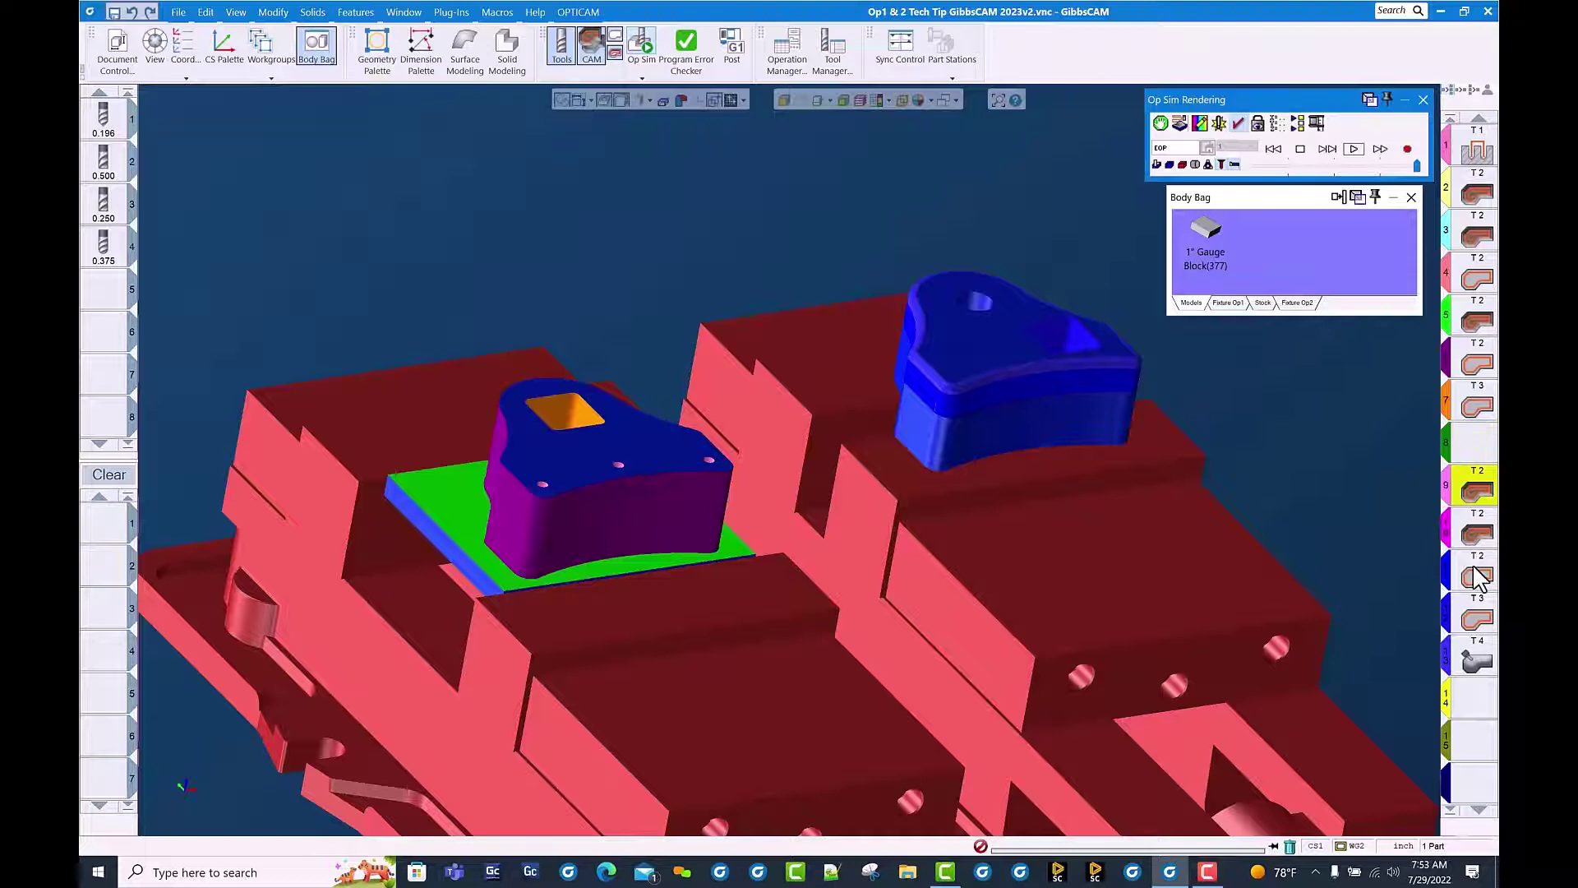